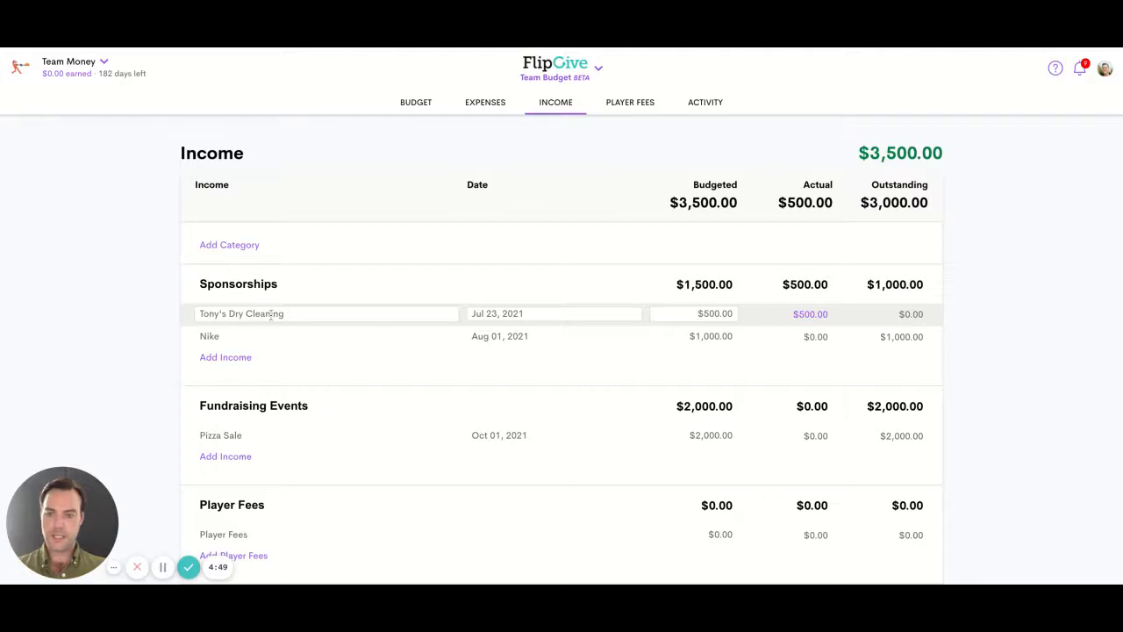
# - Review the income page's categories down to the FlipGive Funds row
pyautogui.scroll(-1, 303, 442)
pyautogui.scroll(1, 303, 442)
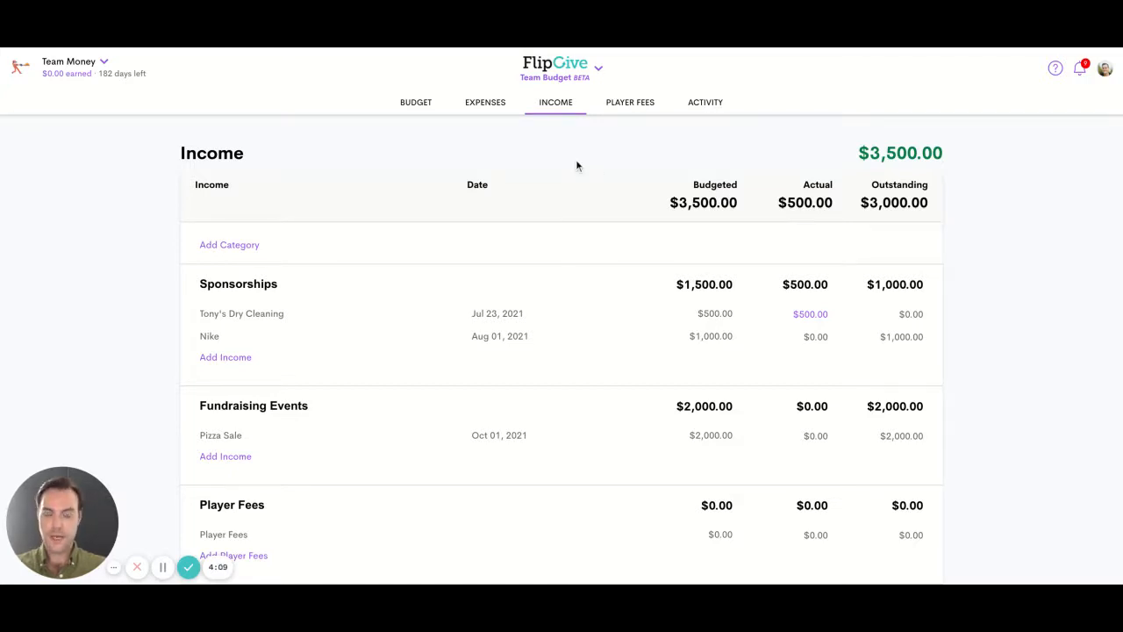
pyautogui.scroll(-2, 507, 309)
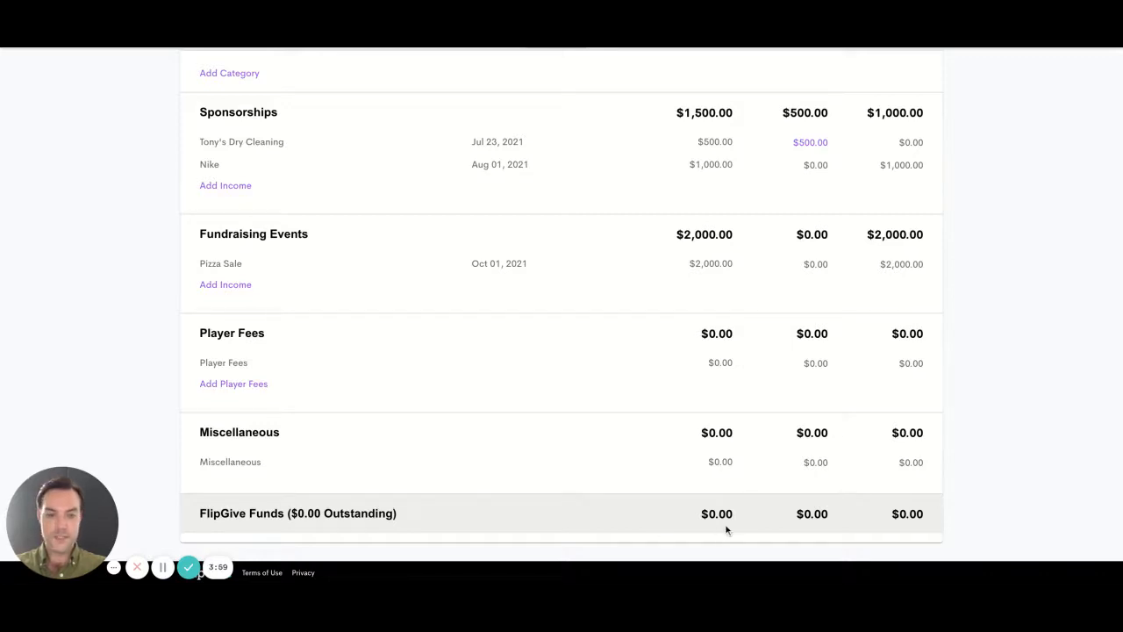
pyautogui.doubleClick(790, 520)
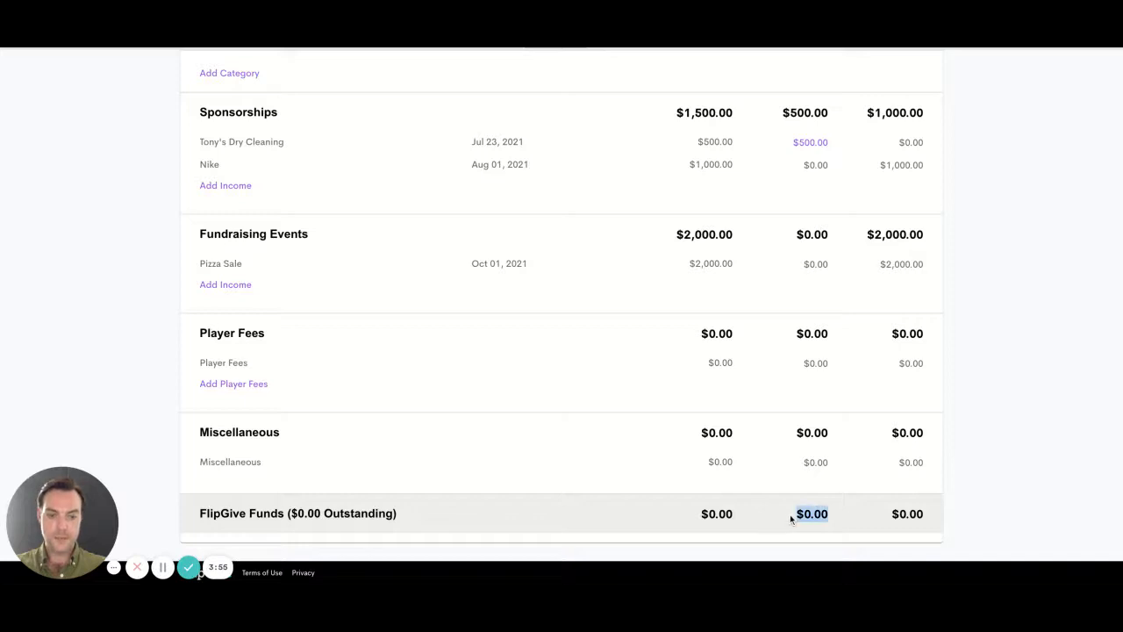
pyautogui.click(839, 519)
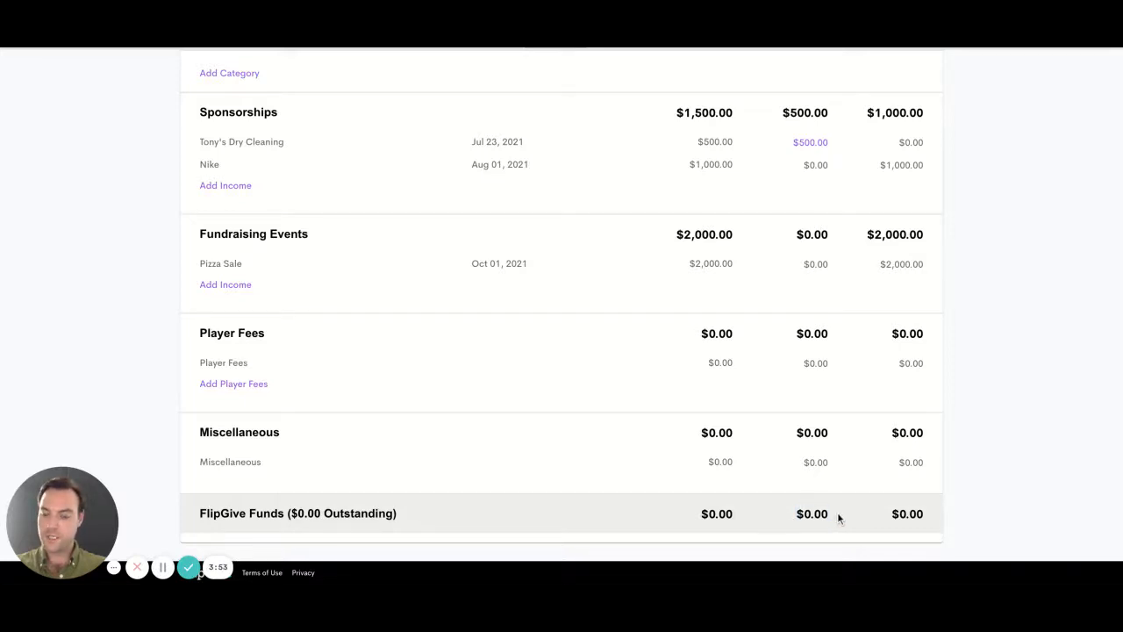
pyautogui.scroll(2, 604, 403)
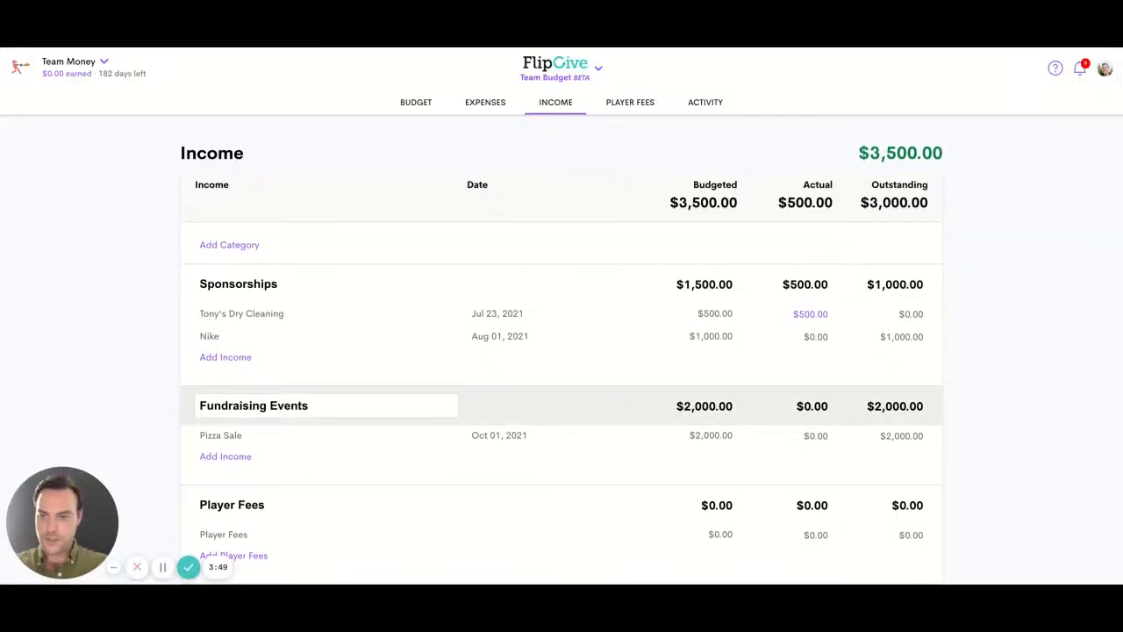
# - Add an income category named Donations
pyautogui.click(231, 247)
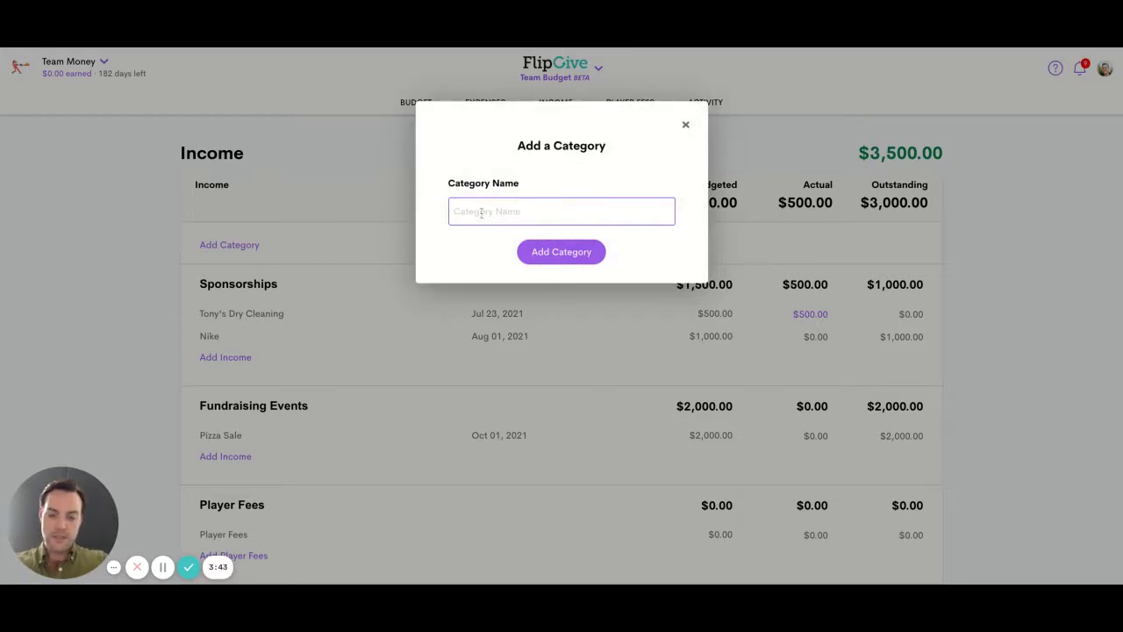
pyautogui.write('Donation')
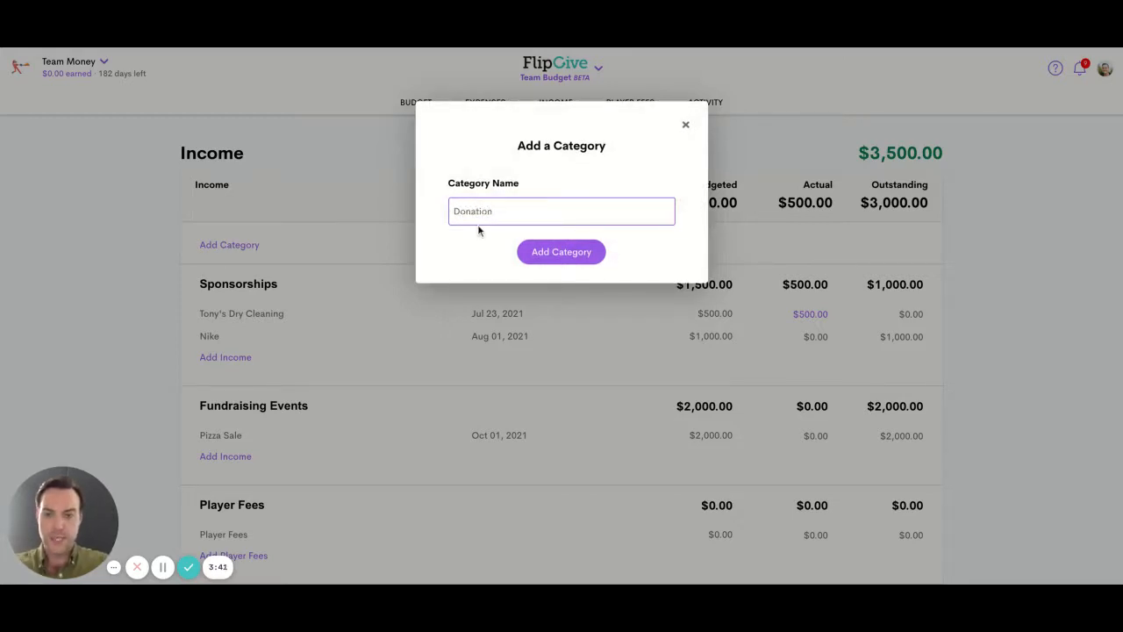
pyautogui.write('s')
pyautogui.click(576, 255)
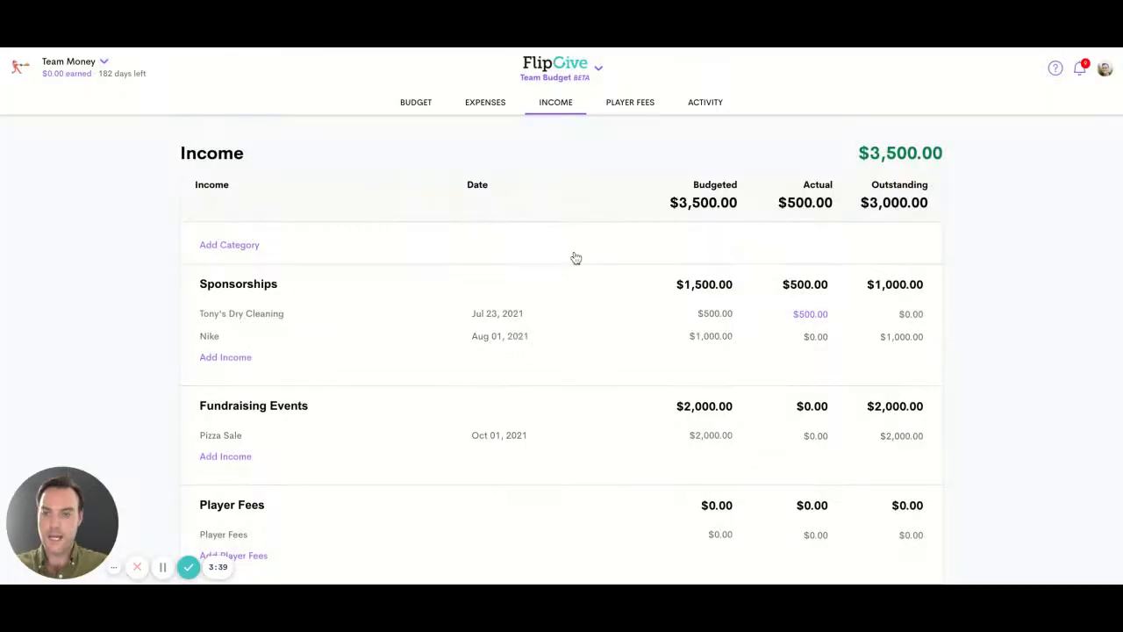
# - Start a new income under Donations with the name Donation Driverive and an amount of 2000
pyautogui.scroll(-3, 411, 359)
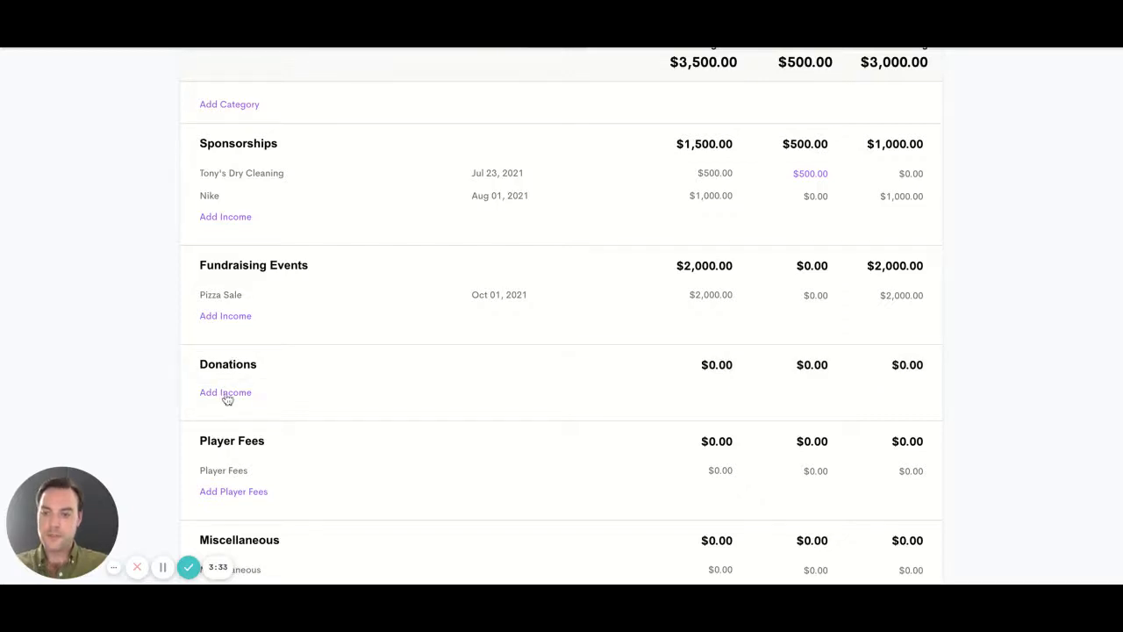
pyautogui.click(226, 395)
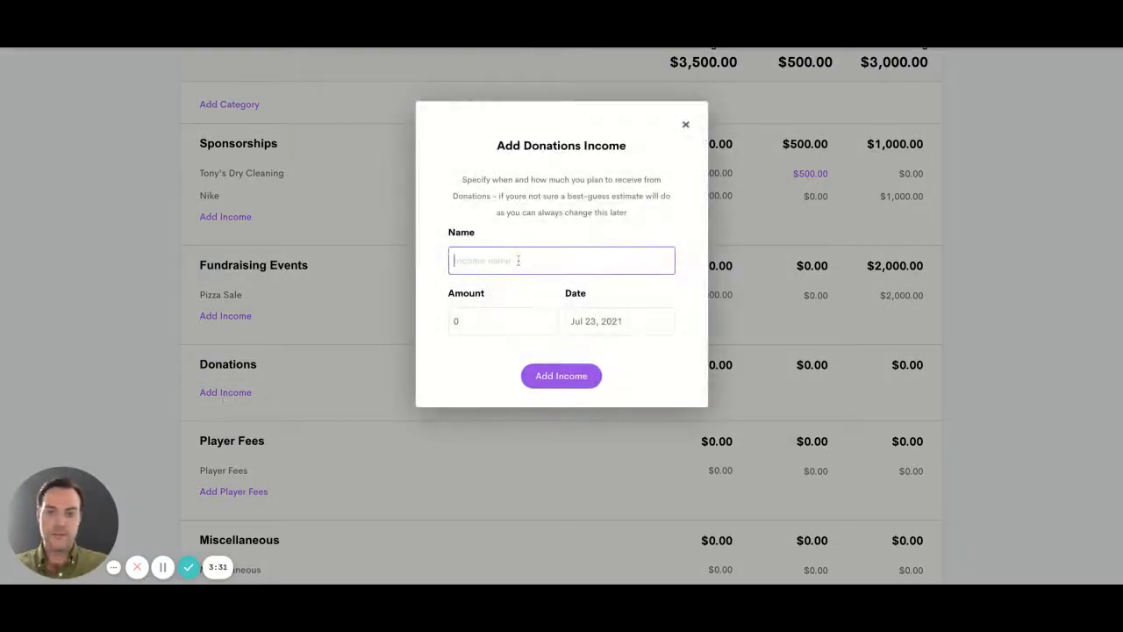
pyautogui.write('Donati')
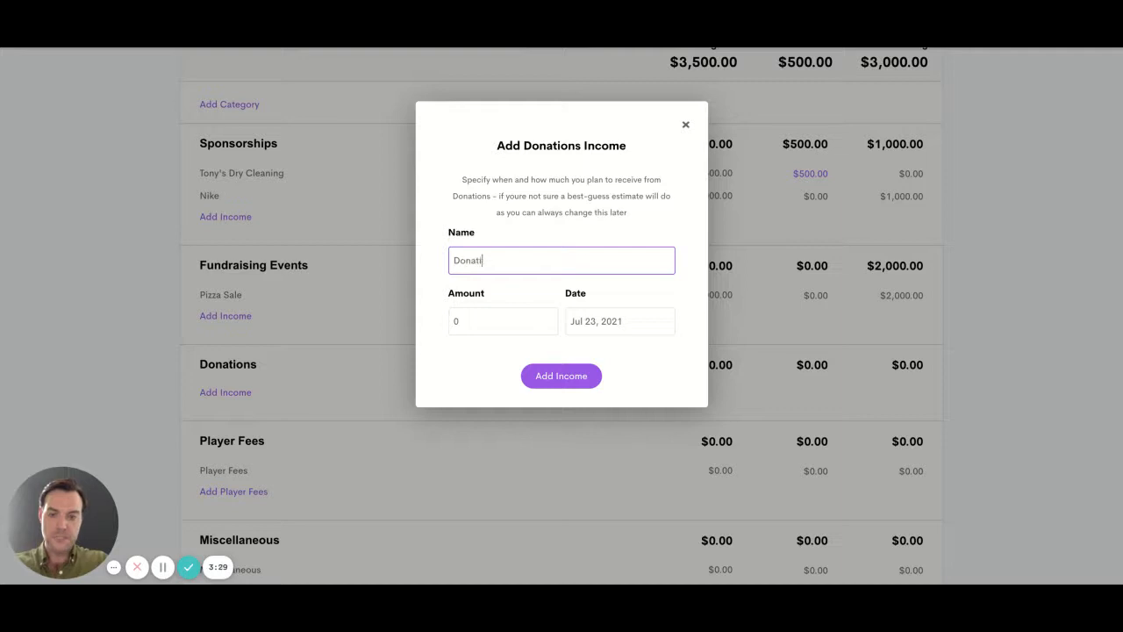
pyautogui.write('on Driverive')
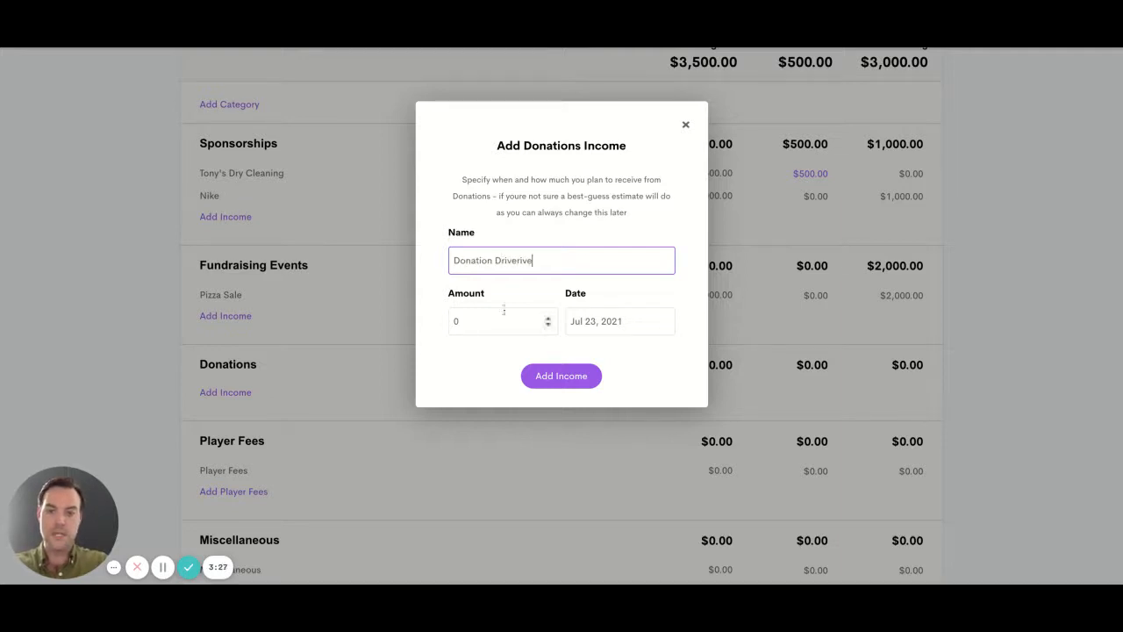
pyautogui.click(501, 318)
pyautogui.press('BackSpace')
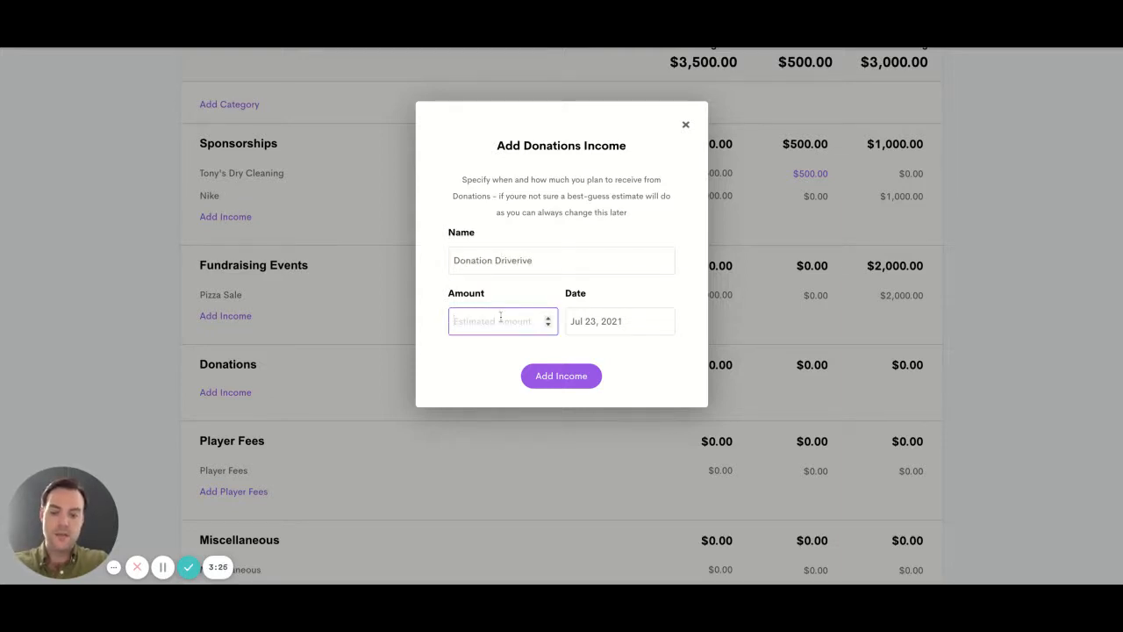
pyautogui.write('2000')
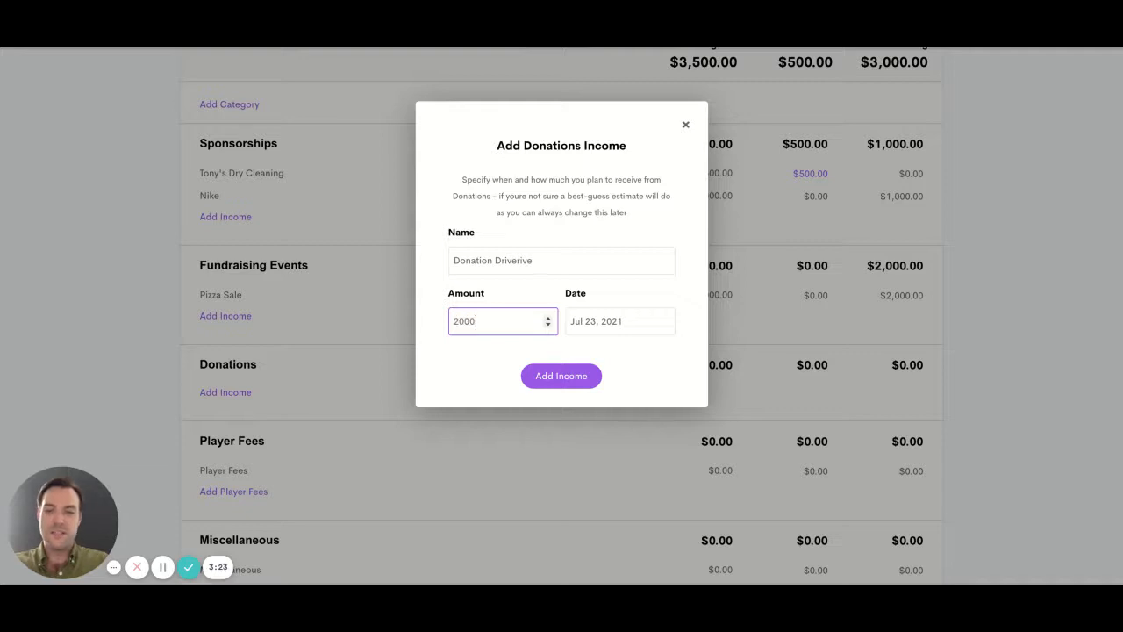
# - Set the new donation income's date to Sep 01, 2021 and add it to the budget
pyautogui.click(615, 316)
pyautogui.click(706, 352)
pyautogui.click(706, 352)
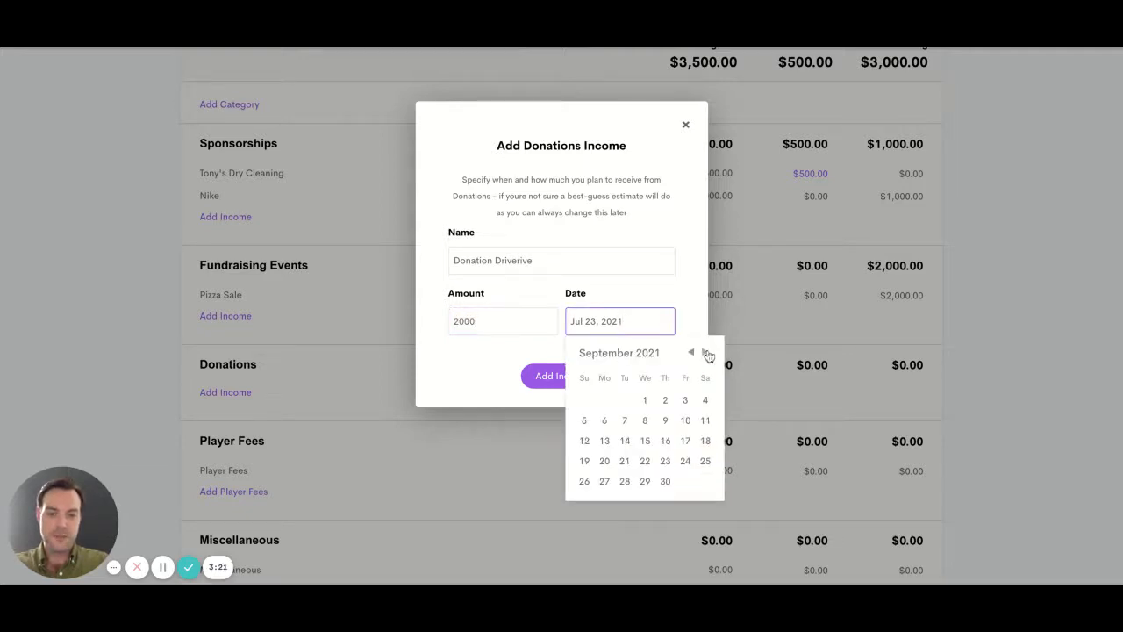
pyautogui.click(645, 401)
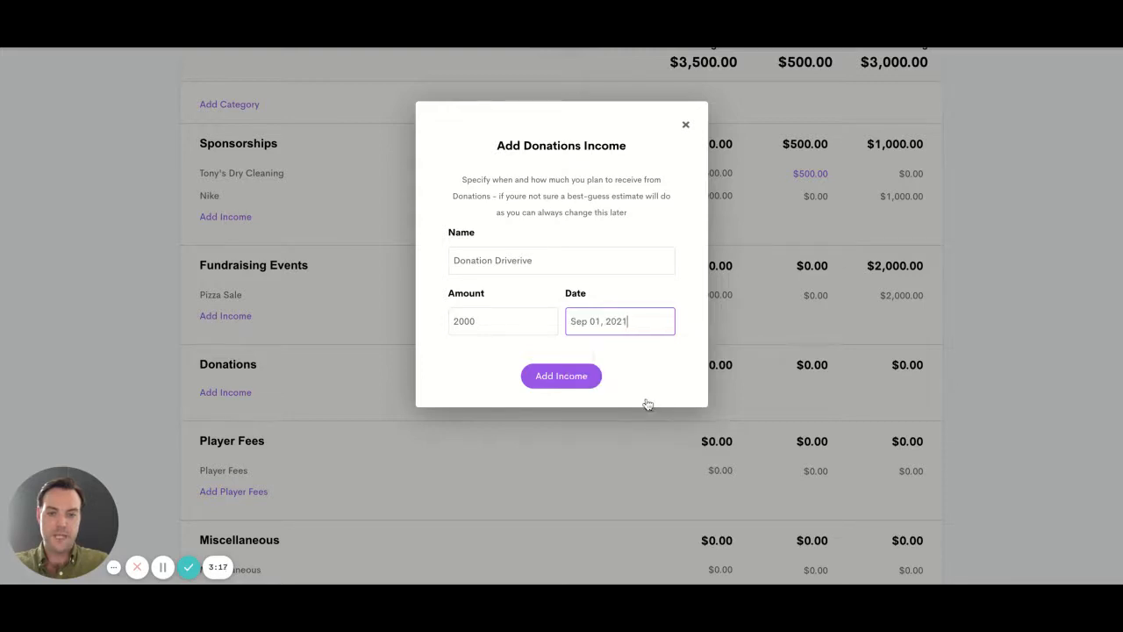
pyautogui.click(570, 381)
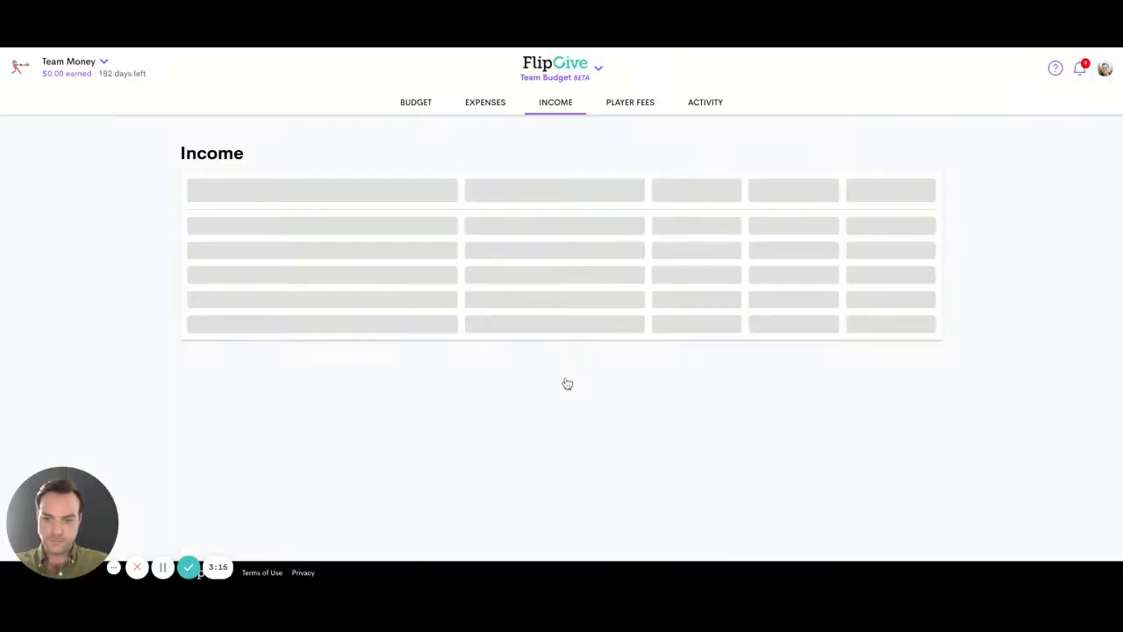
# - Correct the name of the income under Donations to Donation Drive
pyautogui.scroll(-3, 566, 384)
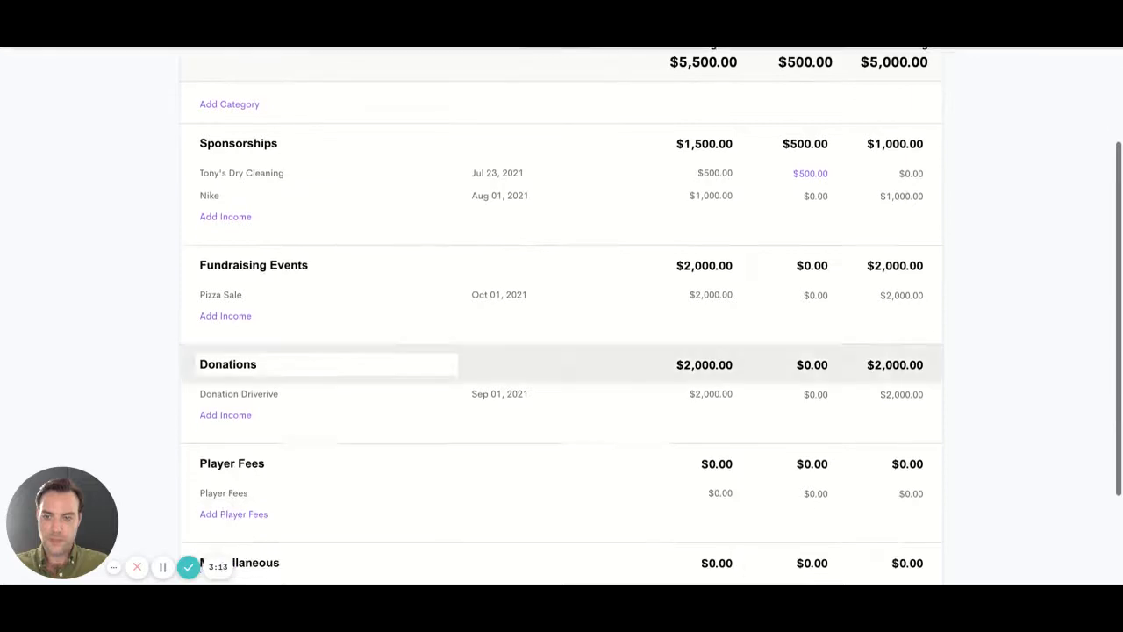
pyautogui.click(278, 394)
pyautogui.press('BackSpace')
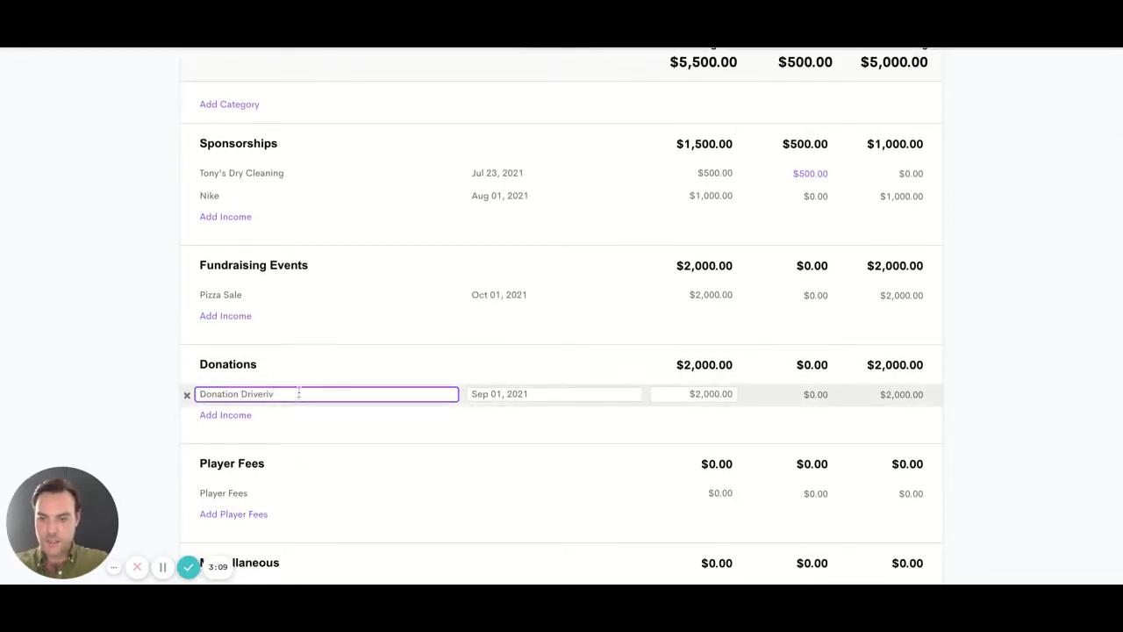
pyautogui.click(513, 418)
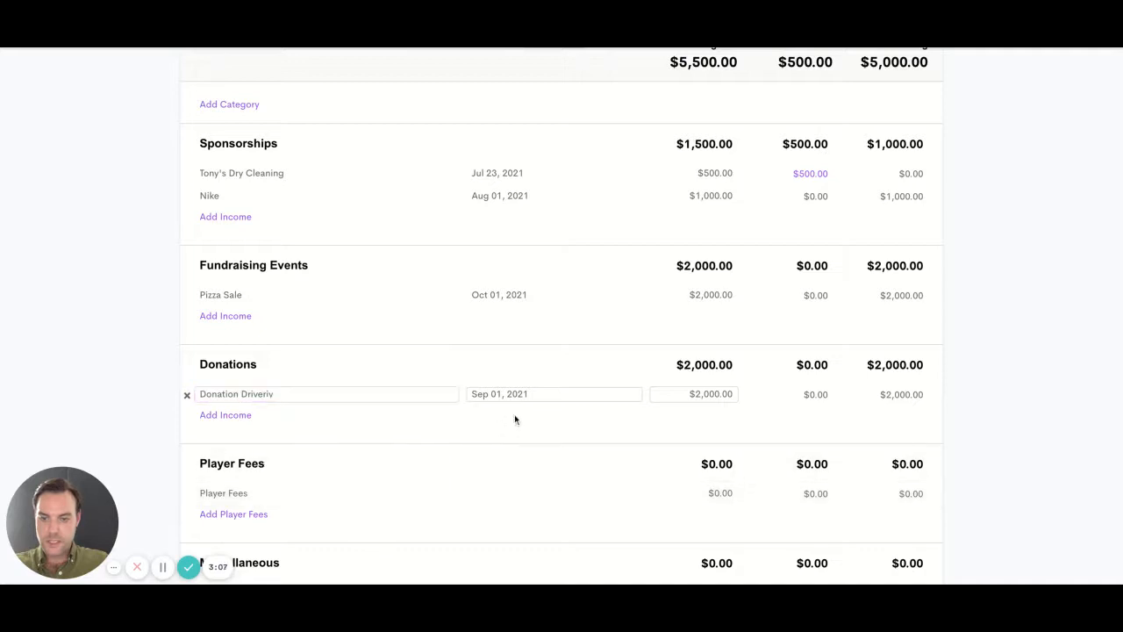
pyautogui.click(307, 394)
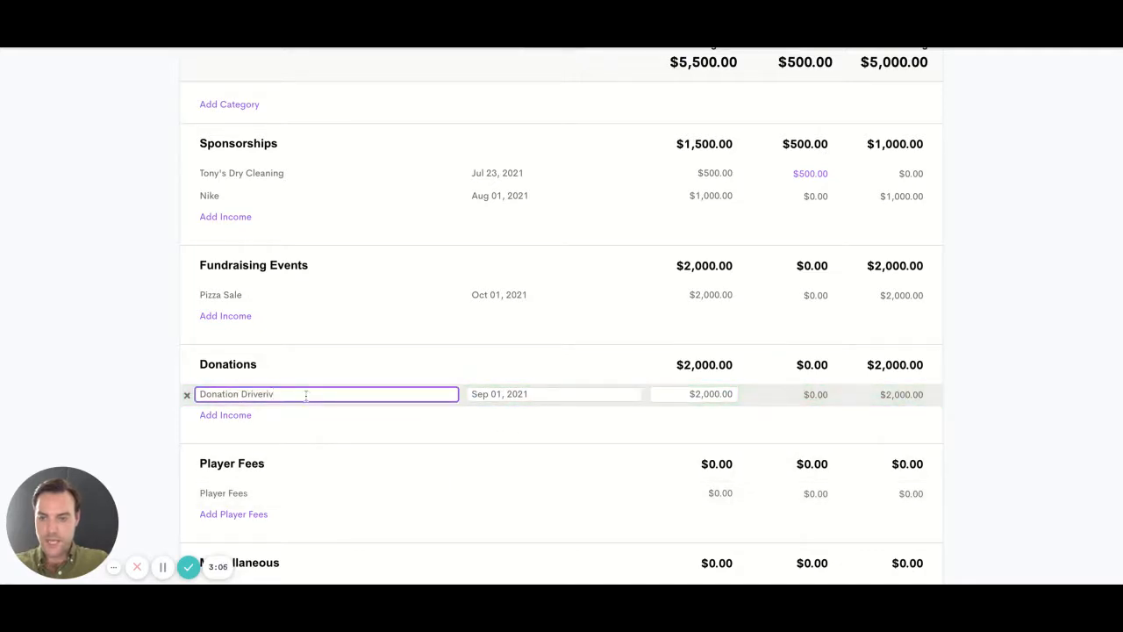
pyautogui.press('BackSpace')
pyautogui.press('BackSpace')
pyautogui.press('BackSpace')
pyautogui.click(367, 409)
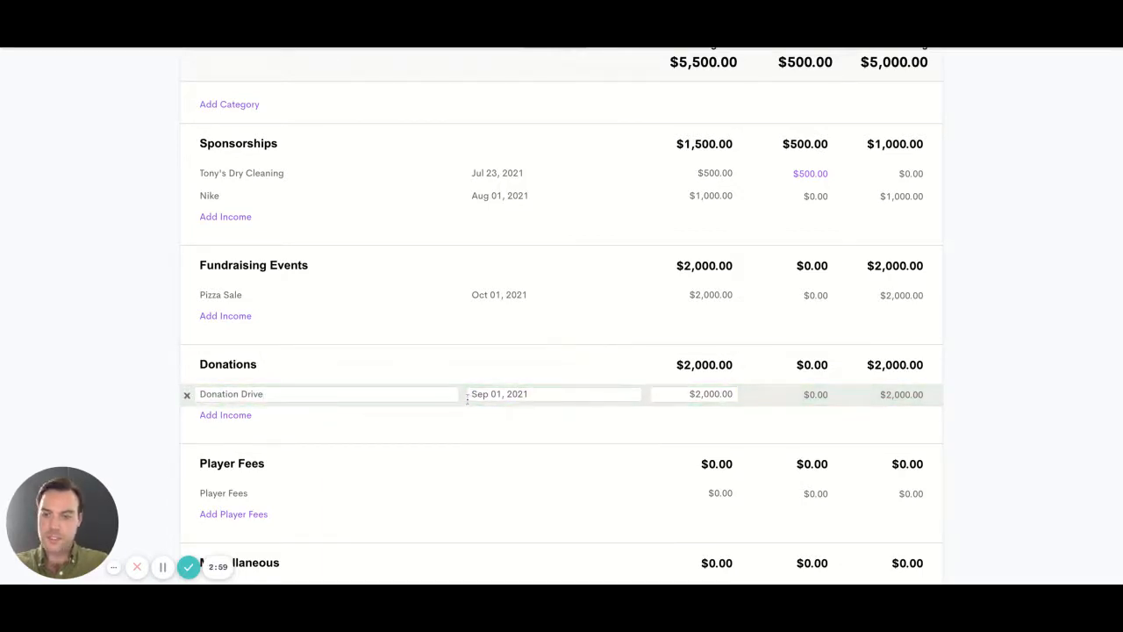
# - Open the Donation Drive income's date and budgeted amount for editing
pyautogui.click(544, 395)
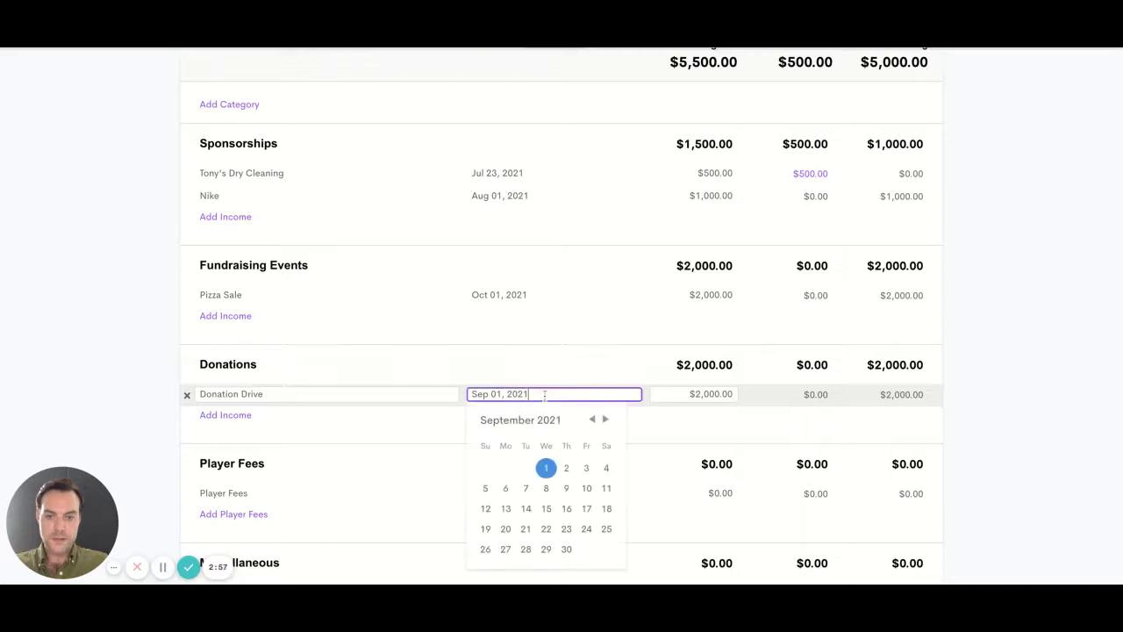
pyautogui.click(720, 397)
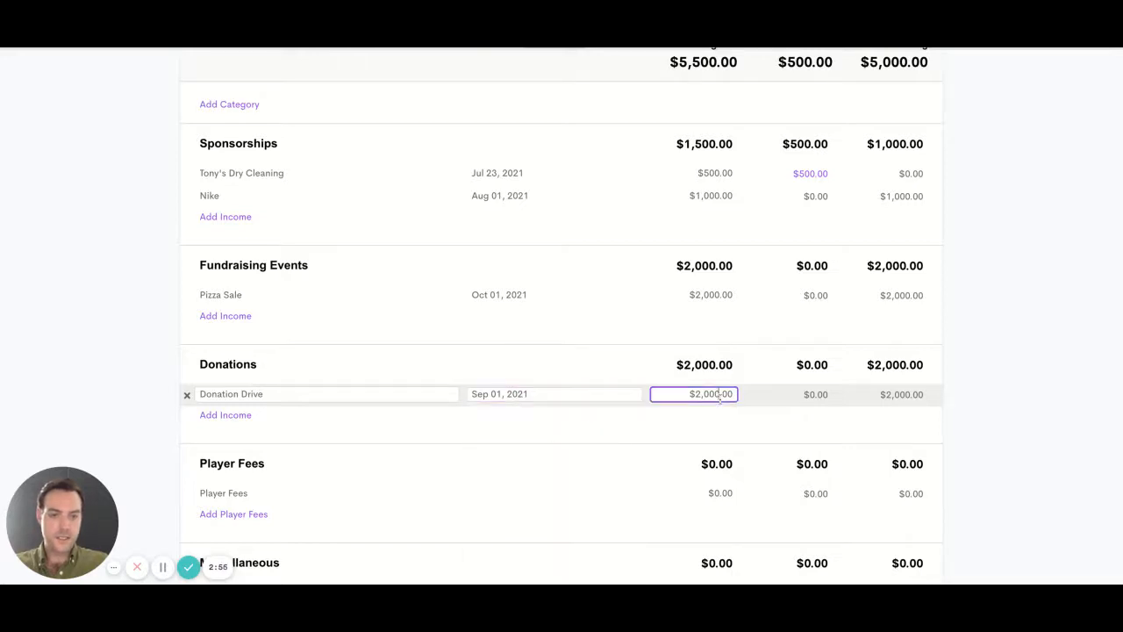
pyautogui.click(696, 430)
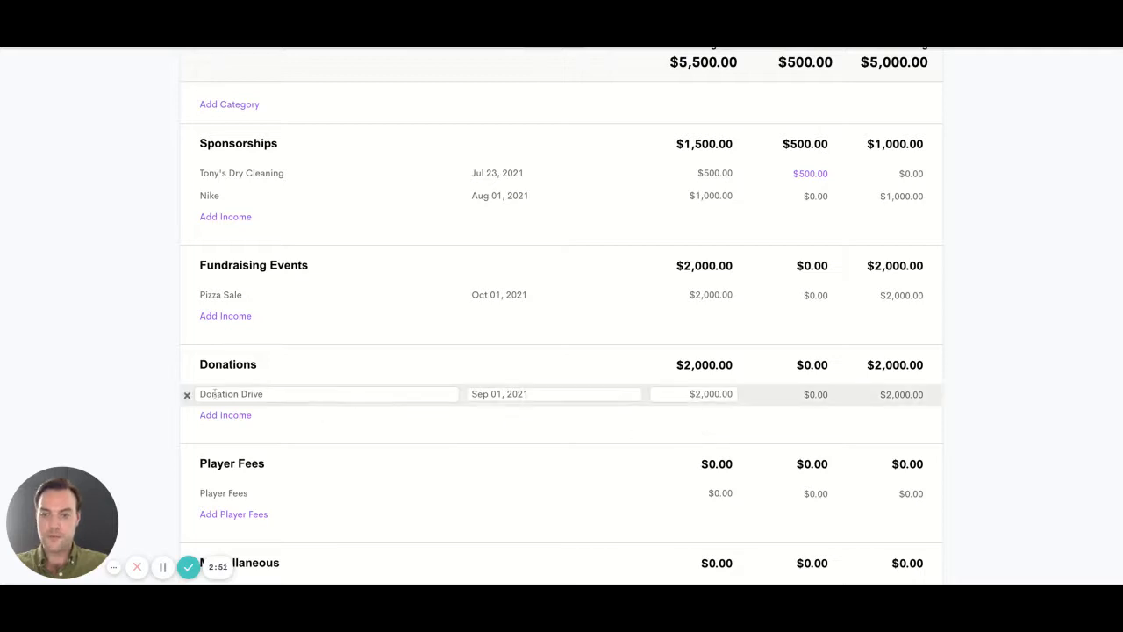
# - Delete the Donation Drive income from the Donations category and confirm the deletion
pyautogui.click(187, 397)
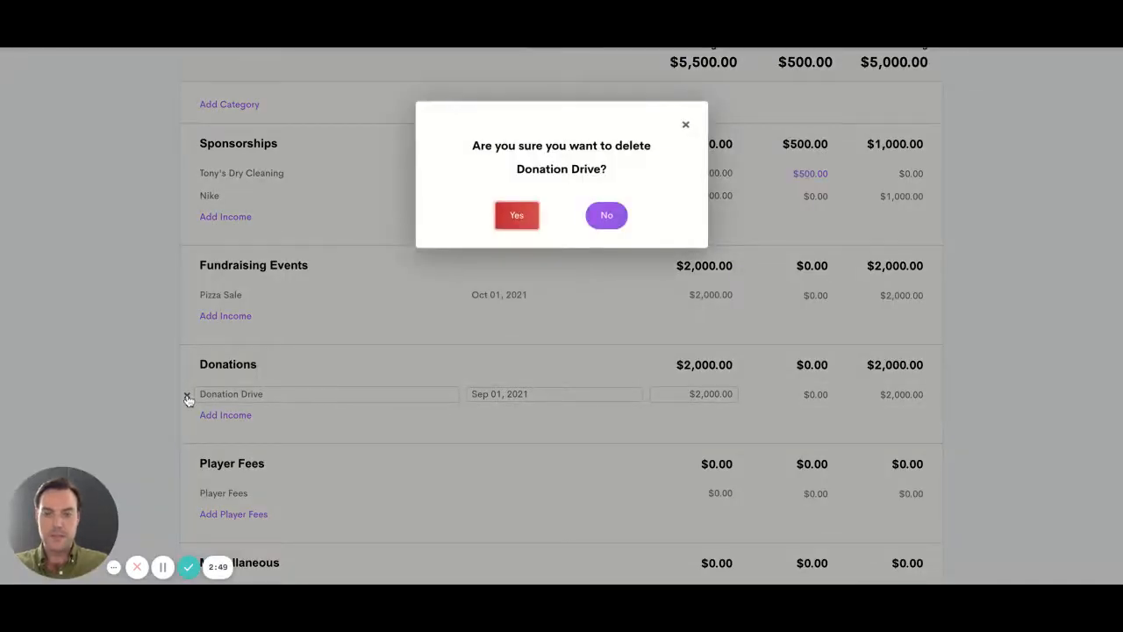
pyautogui.click(517, 218)
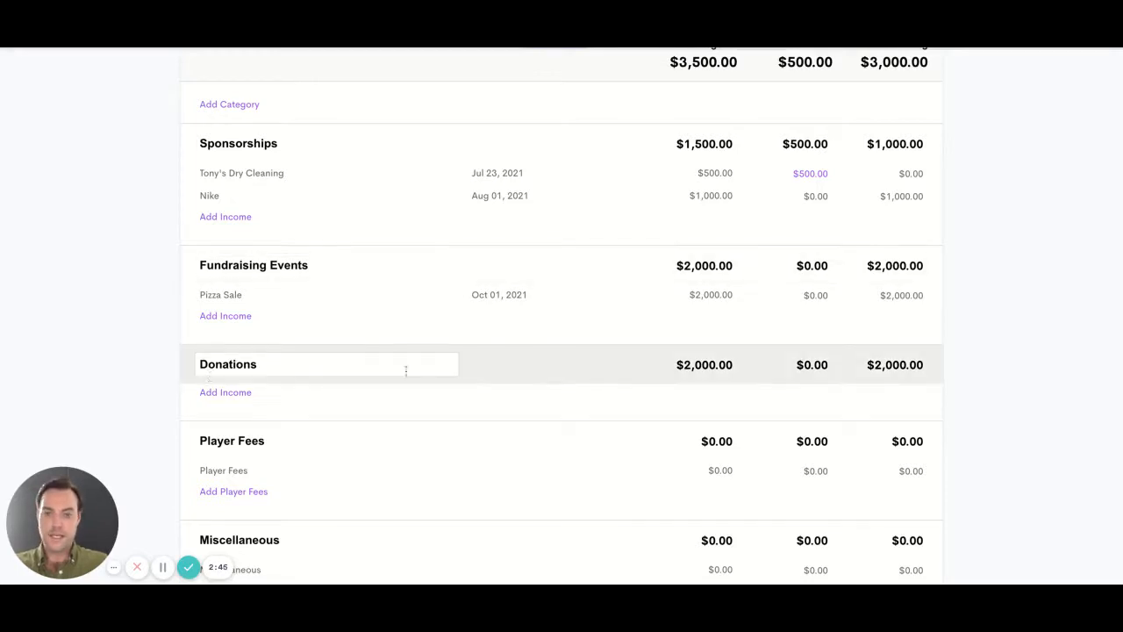
# - Open the activity behind the actual amount of Tony's Dry Cleaning and review its details, from category to notes
pyautogui.scroll(3, 541, 401)
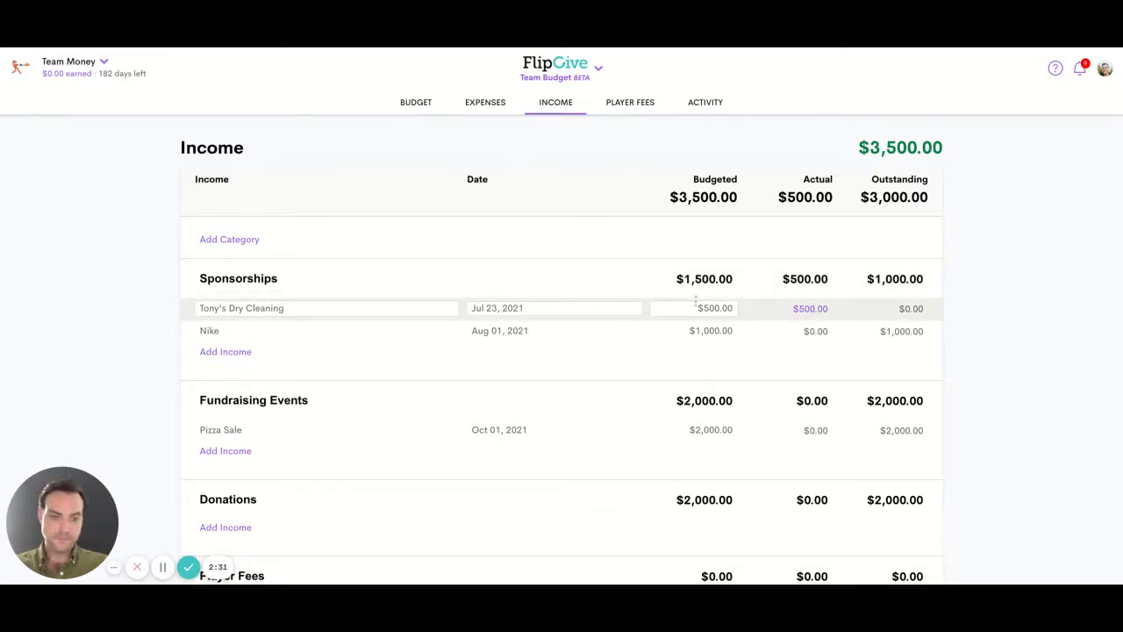
pyautogui.click(810, 309)
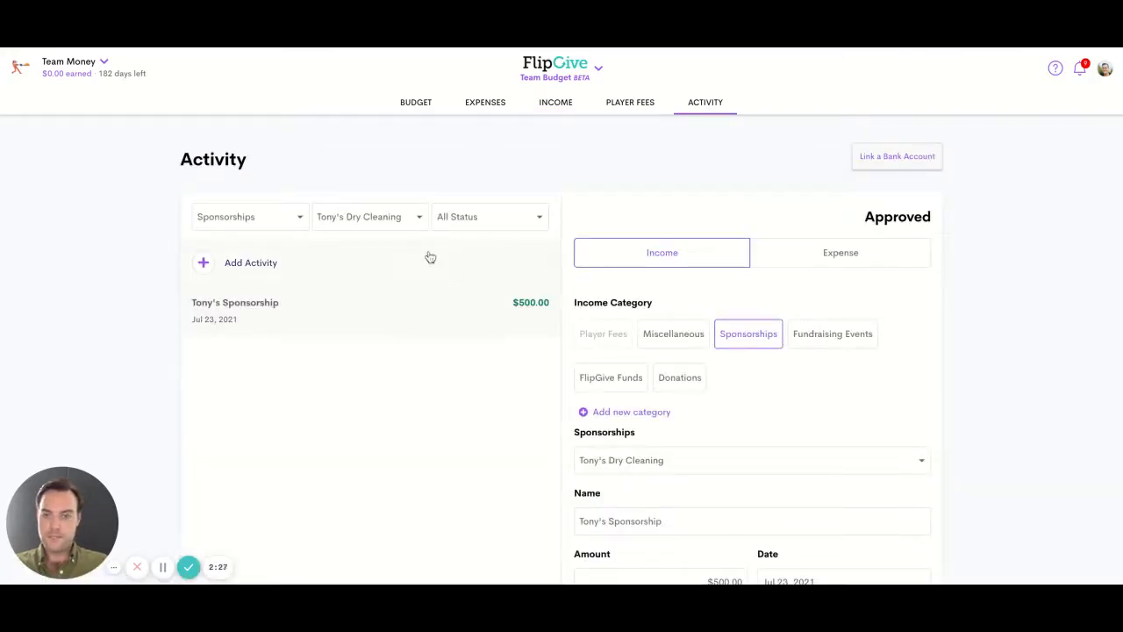
pyautogui.scroll(-1, 439, 319)
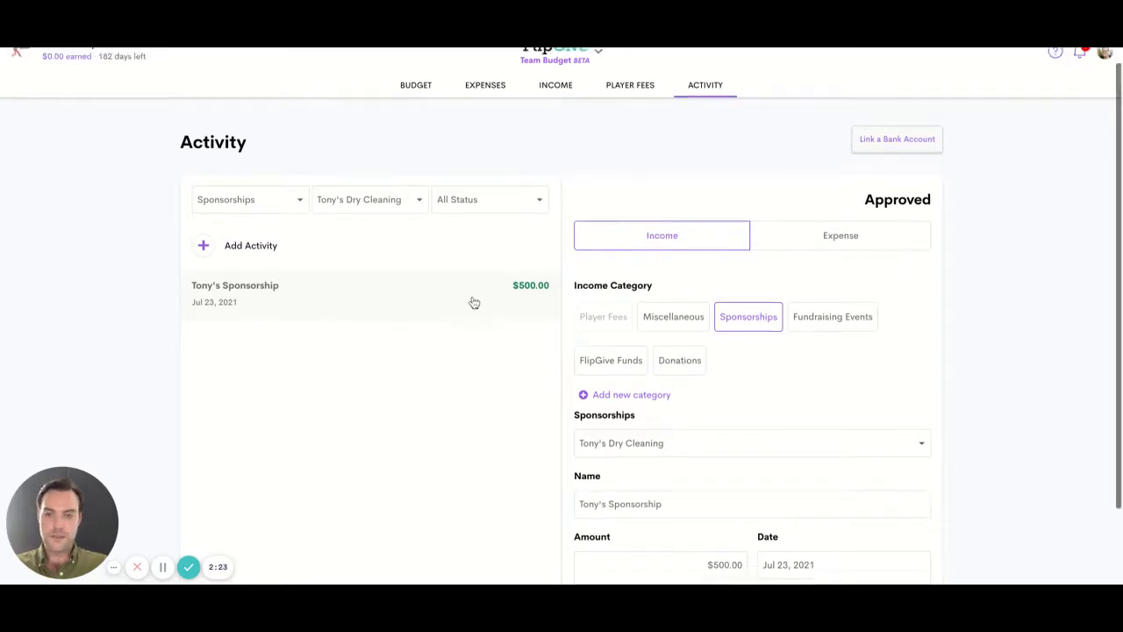
pyautogui.scroll(-2, 474, 301)
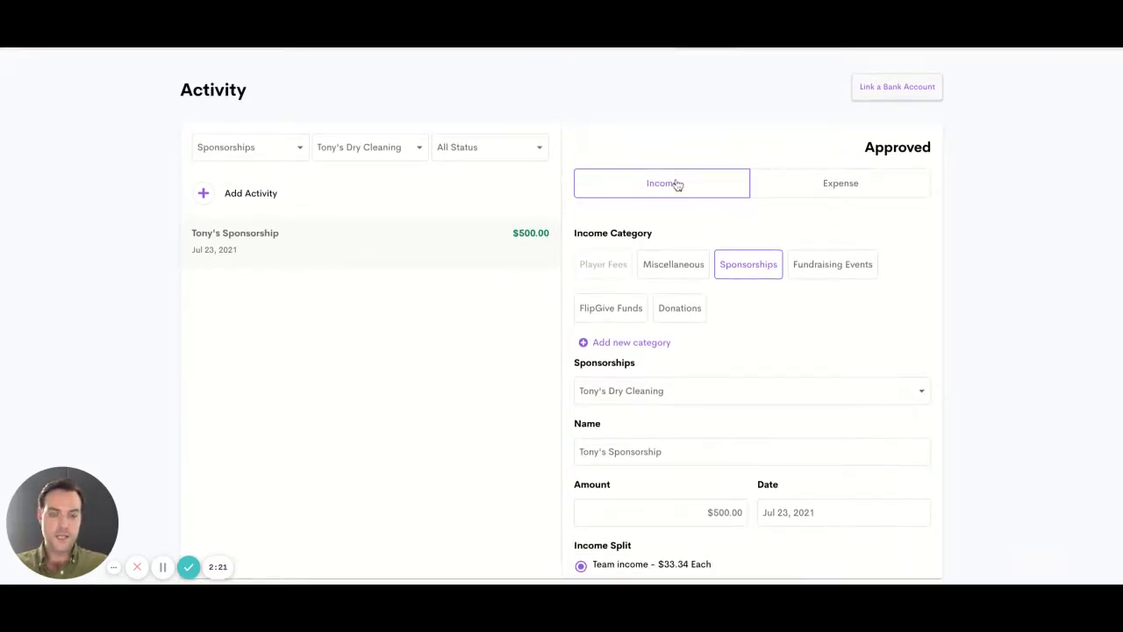
pyautogui.scroll(-5, 746, 272)
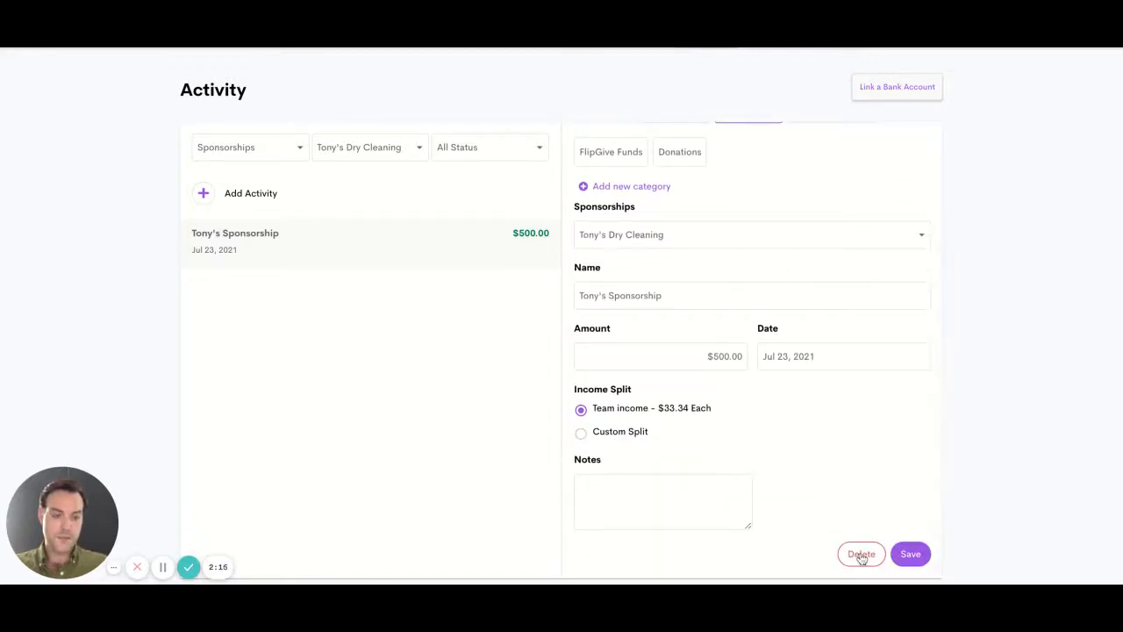
pyautogui.scroll(5, 805, 245)
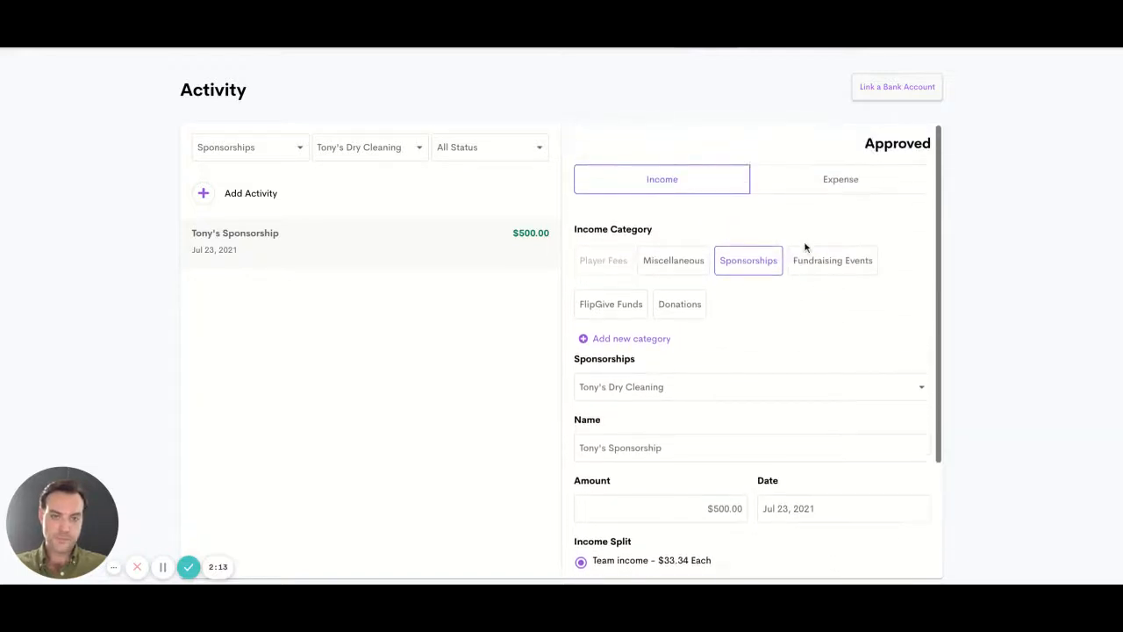
# - Reassign the Tony's Sponsorship activity to the Nike sponsorship and change its income split to Custom Split
pyautogui.click(661, 386)
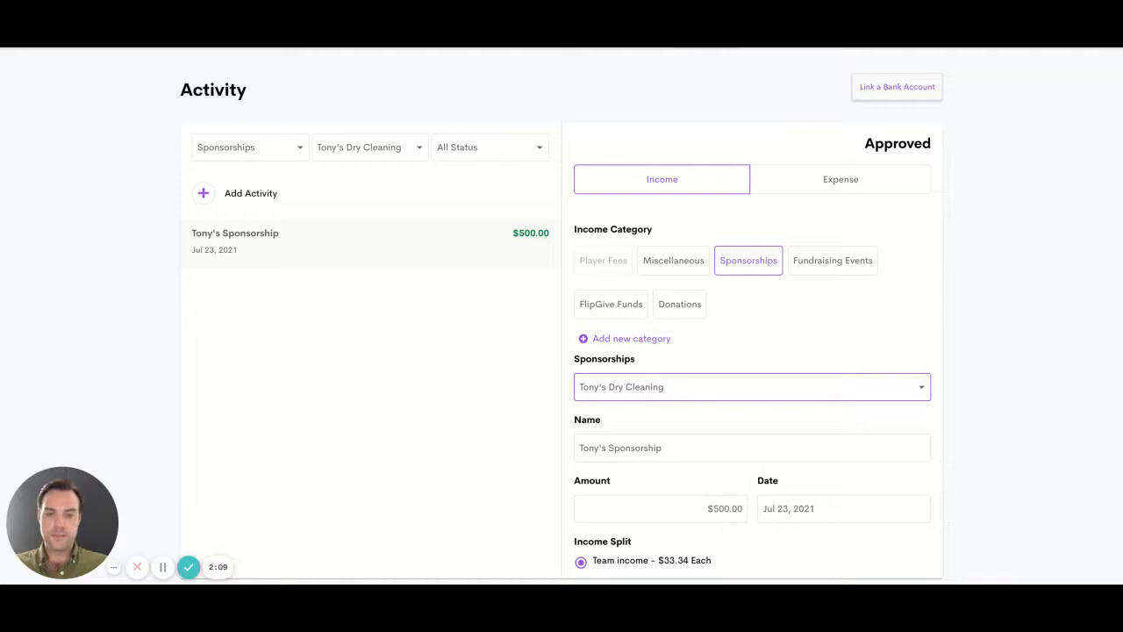
pyautogui.click(648, 379)
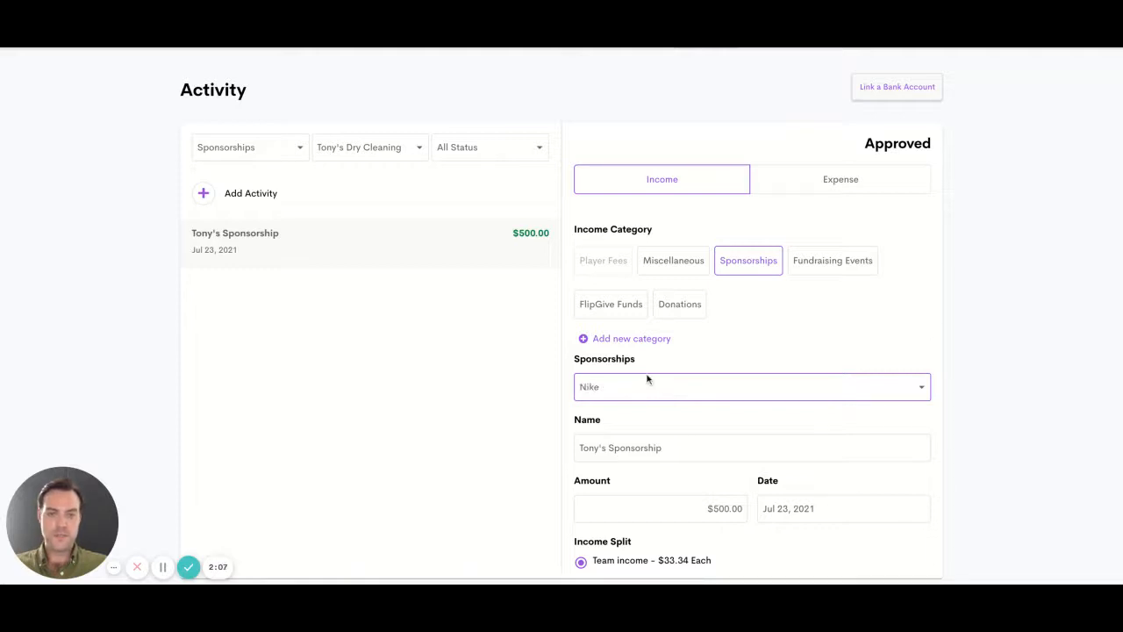
pyautogui.scroll(-1, 765, 353)
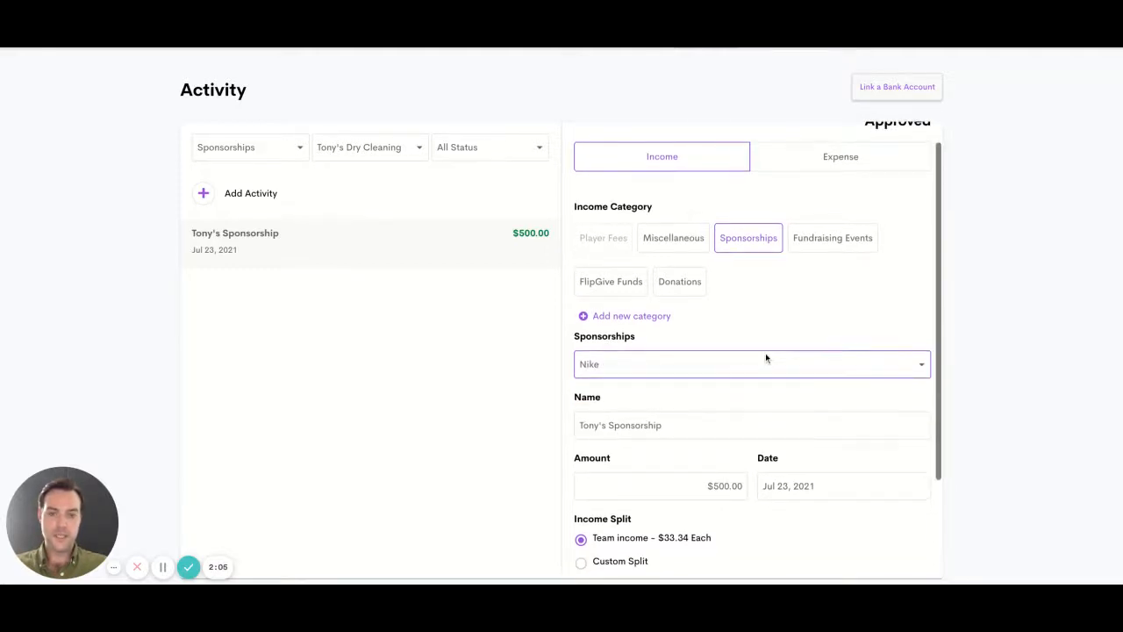
pyautogui.scroll(-2, 765, 353)
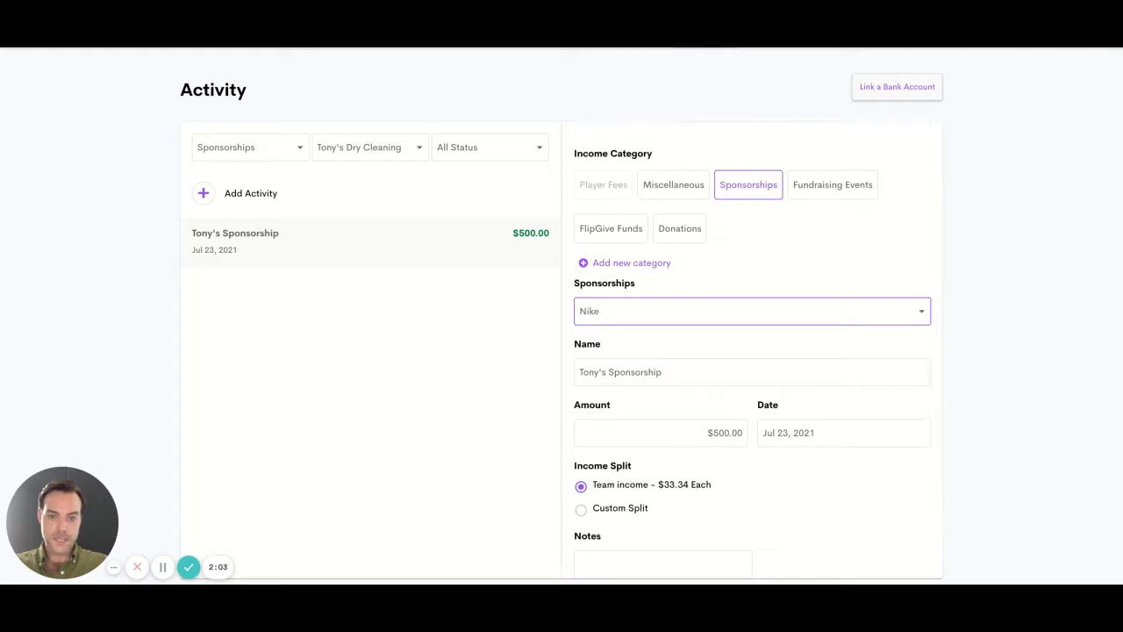
pyautogui.scroll(-3, 765, 353)
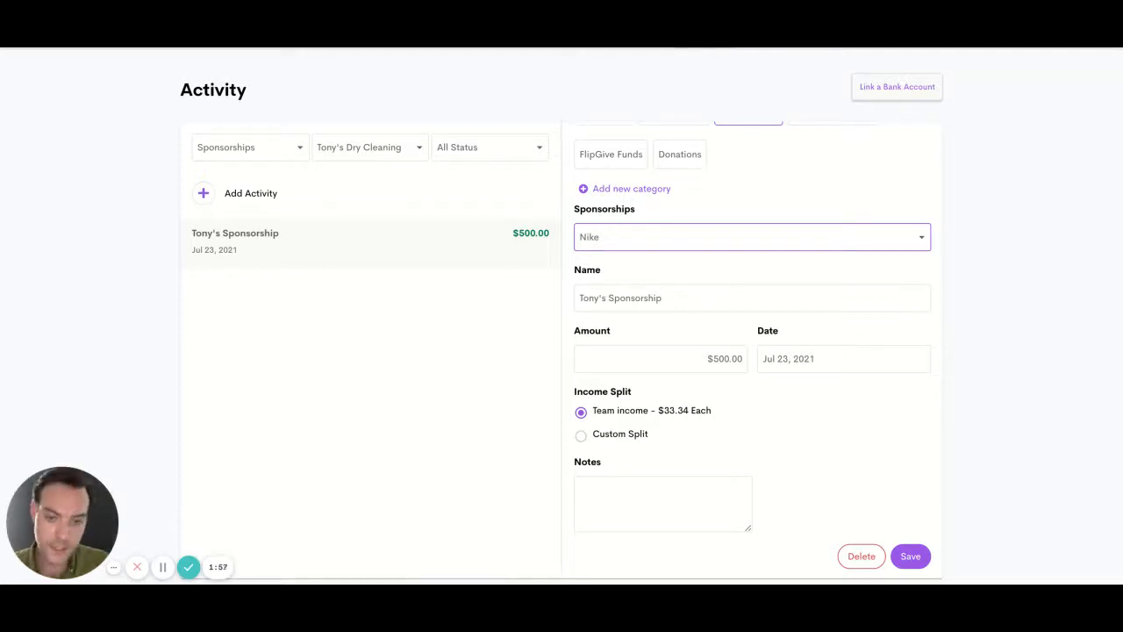
pyautogui.click(581, 437)
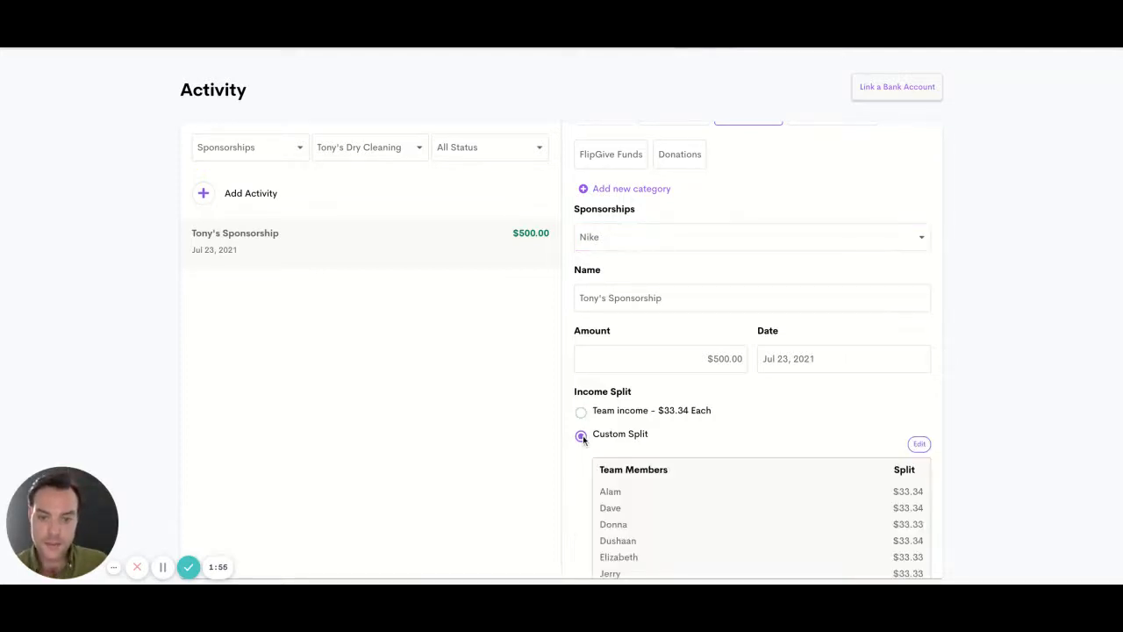
# - Edit the custom split and exclude the second, third, fifth and seventh team members in the list
pyautogui.scroll(-1, 887, 391)
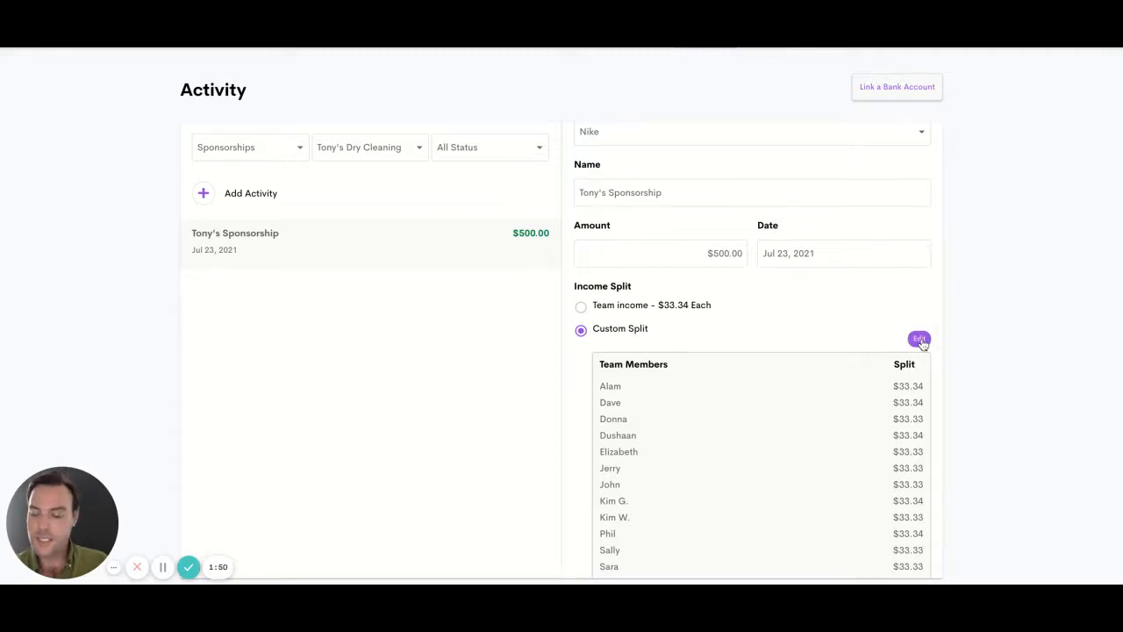
pyautogui.click(919, 338)
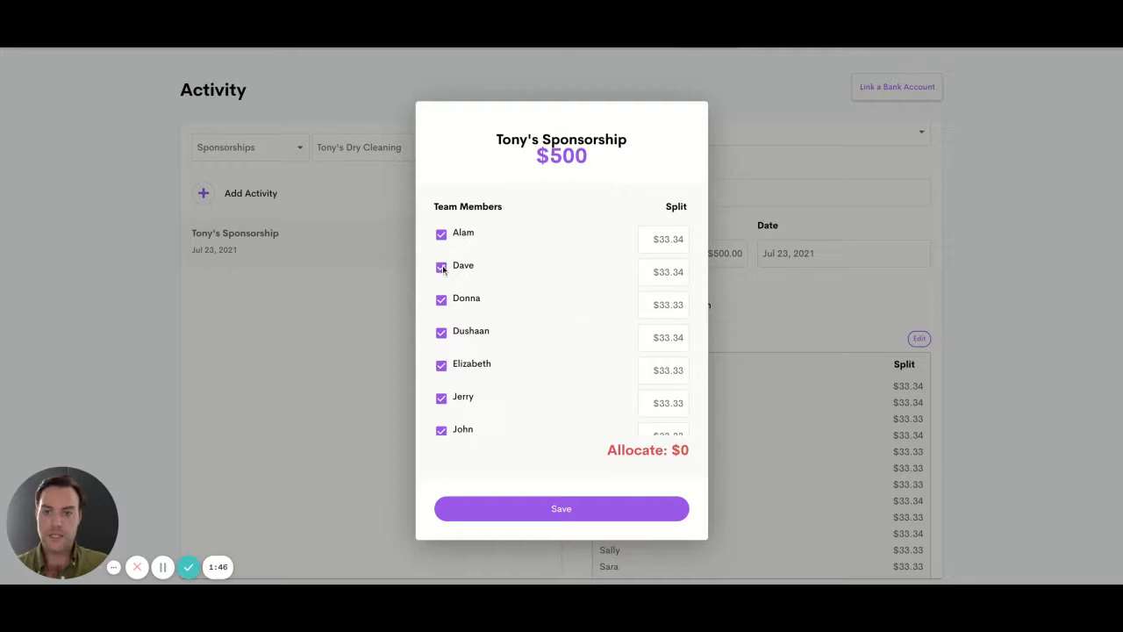
pyautogui.click(442, 267)
pyautogui.click(441, 299)
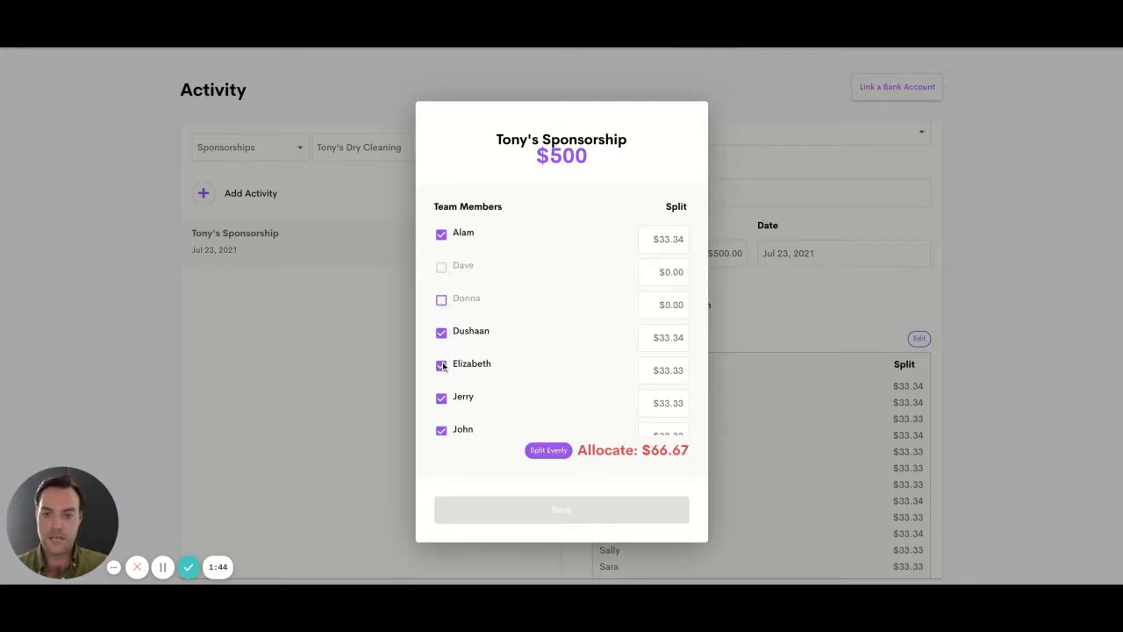
pyautogui.click(442, 365)
pyautogui.click(442, 431)
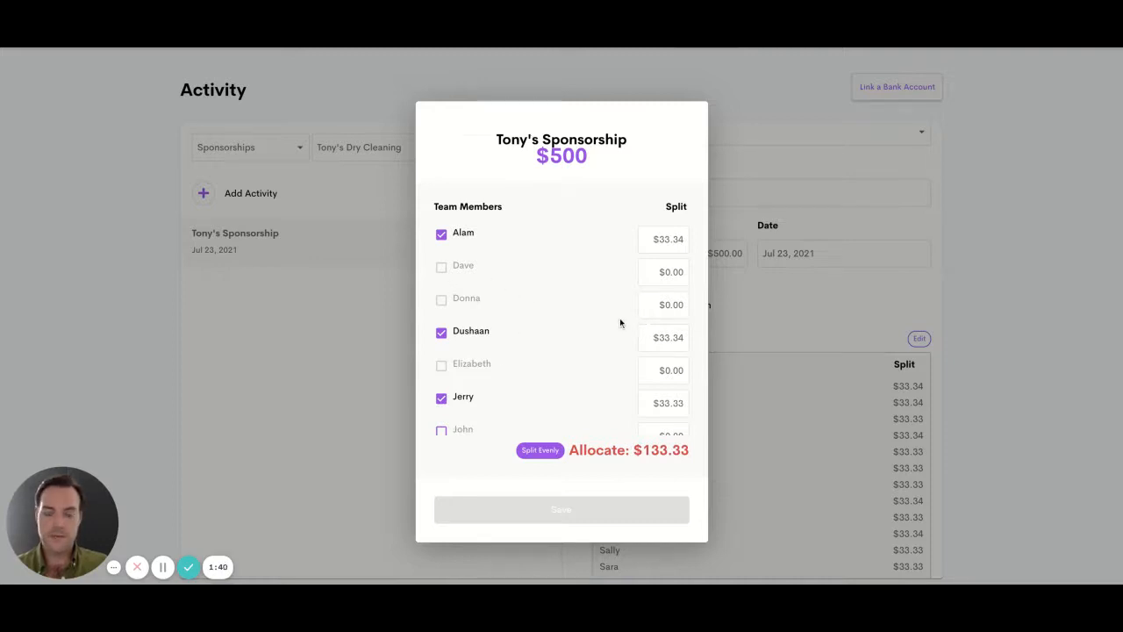
# - Split the unallocated amount evenly among the remaining team members and save the custom split
pyautogui.scroll(-1, 622, 321)
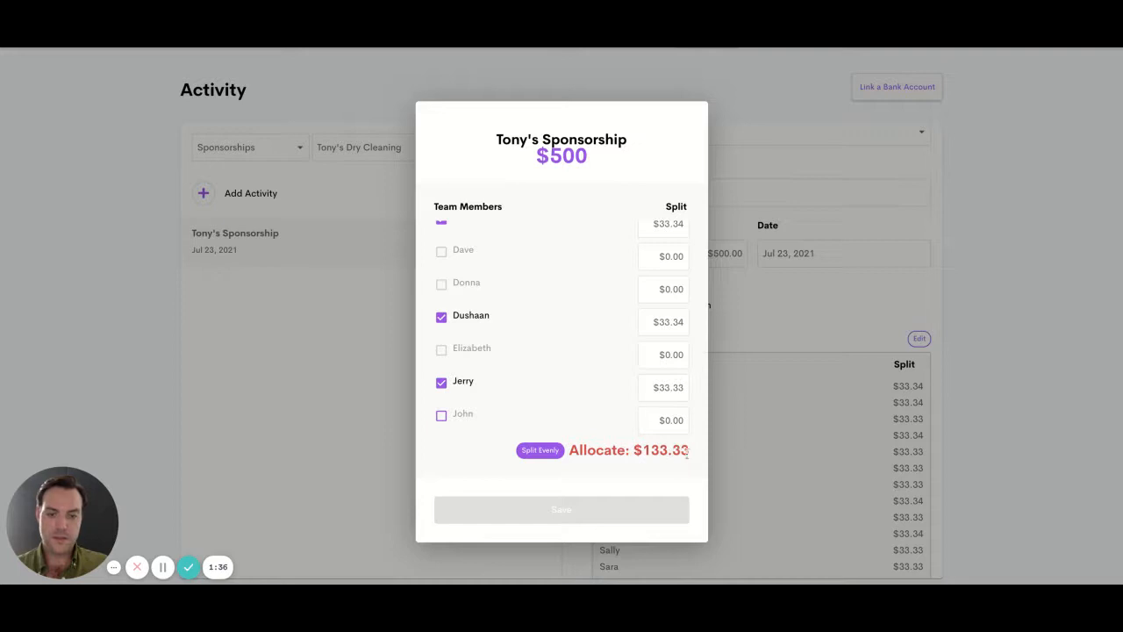
pyautogui.click(537, 455)
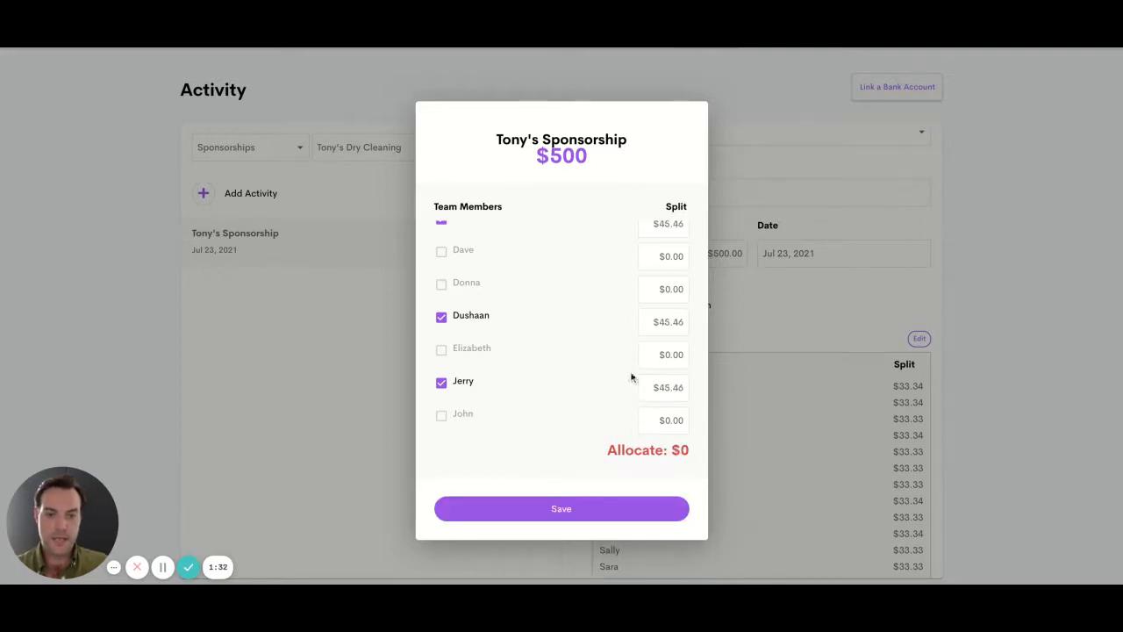
pyautogui.scroll(2, 576, 351)
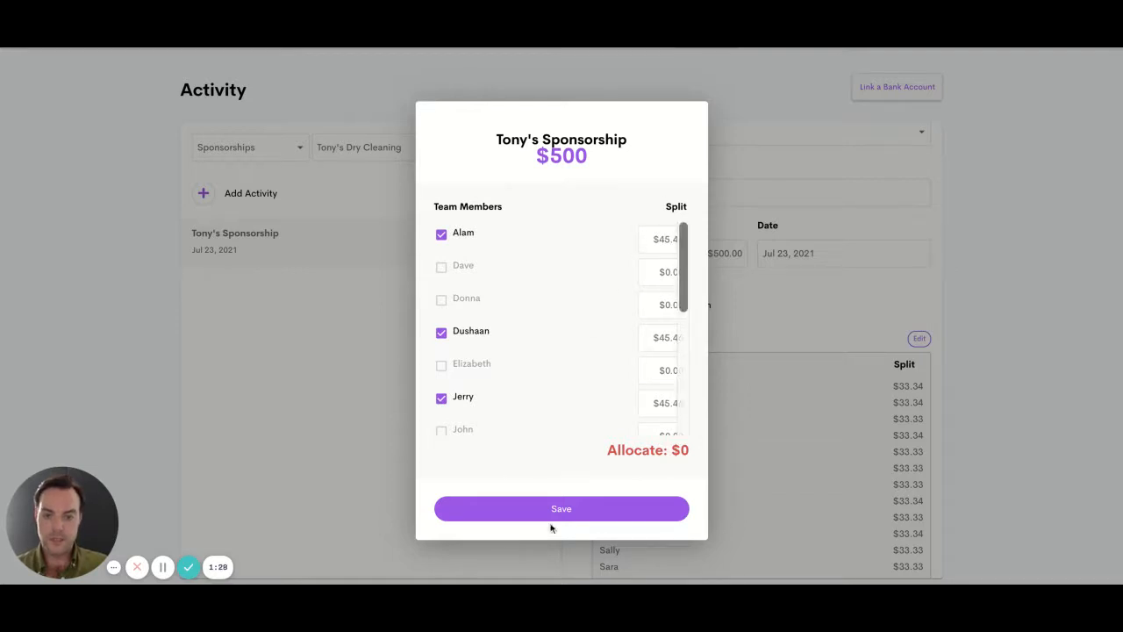
pyautogui.click(574, 509)
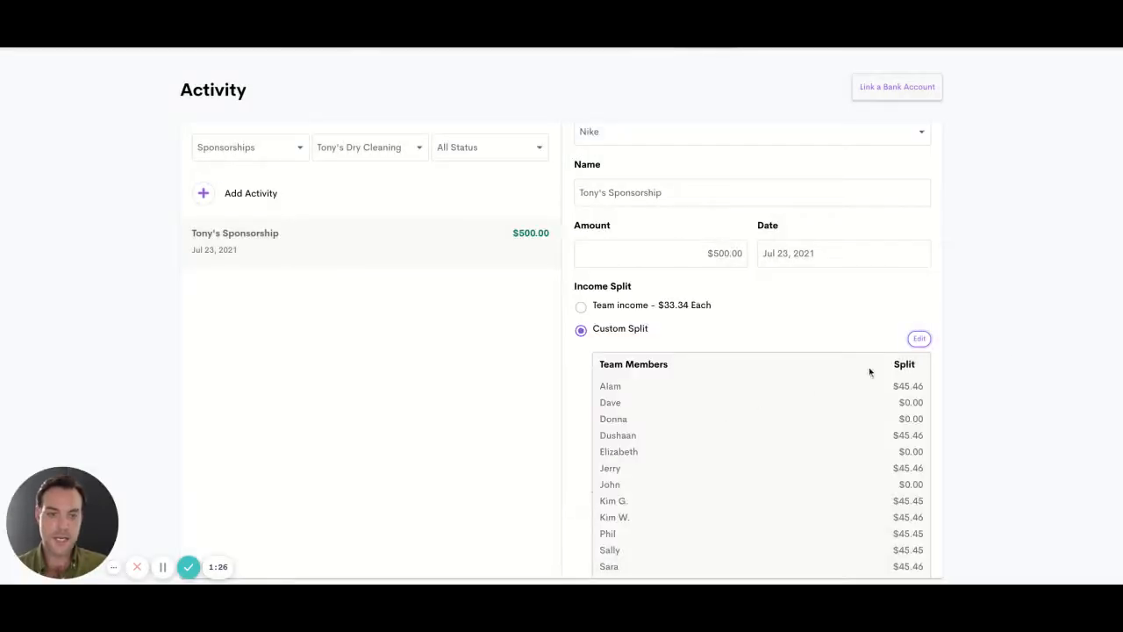
# - Save the edited Tony's Sponsorship activity
pyautogui.scroll(-1, 1004, 349)
pyautogui.scroll(-3, 795, 359)
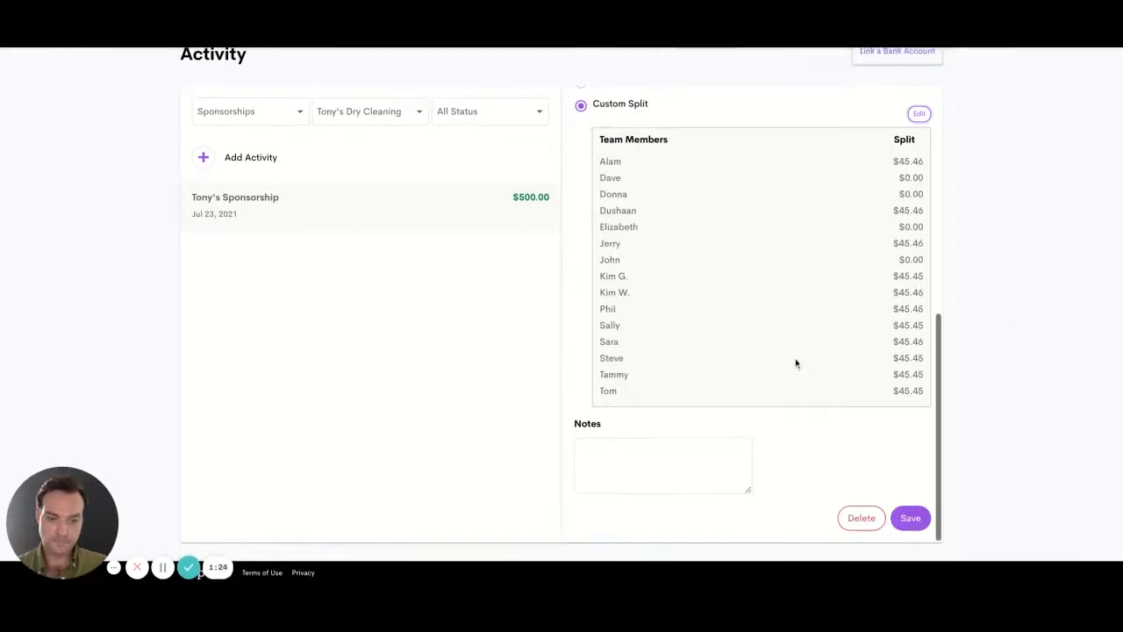
pyautogui.click(913, 518)
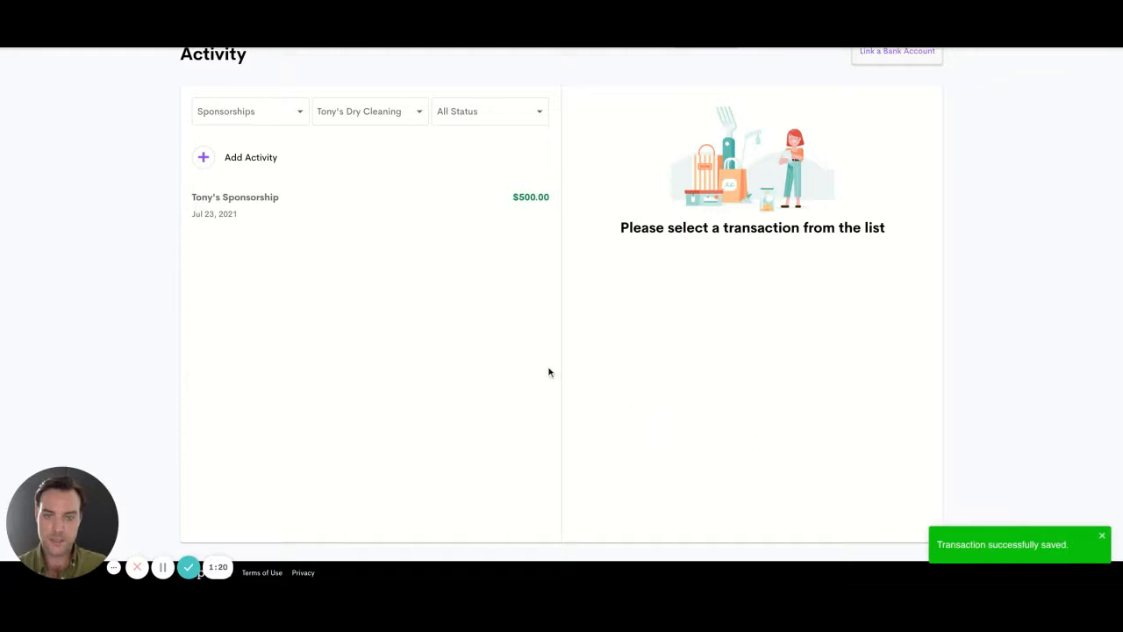
# - Return to the team's income and delete Tony's Dry Cleaning from the Sponsorships category, confirming the deletion
pyautogui.scroll(2, 550, 373)
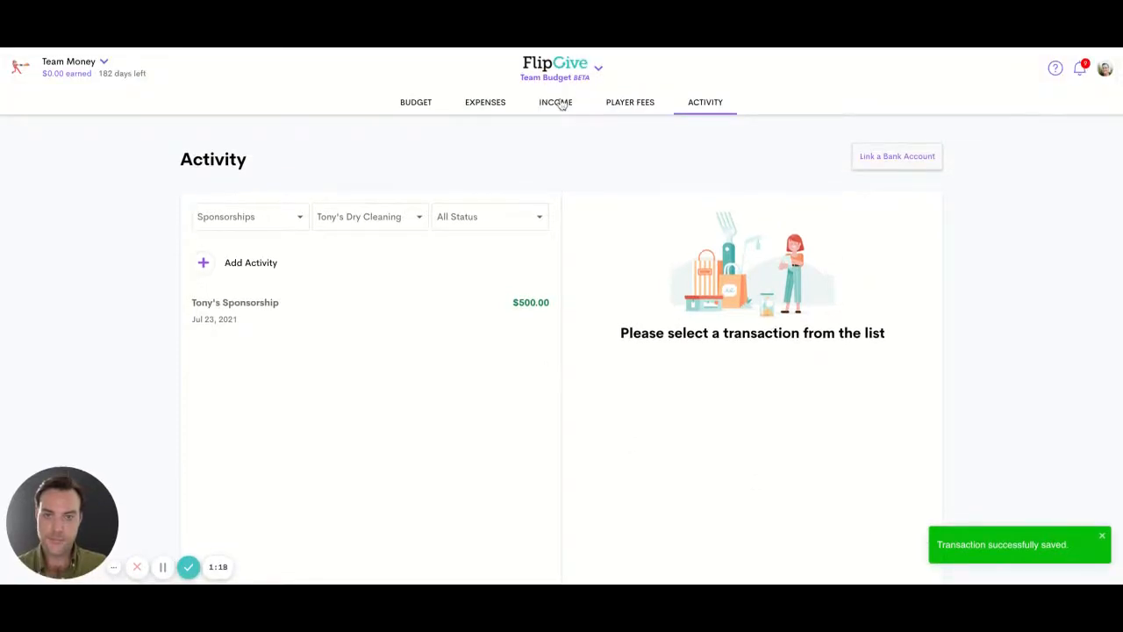
pyautogui.click(560, 104)
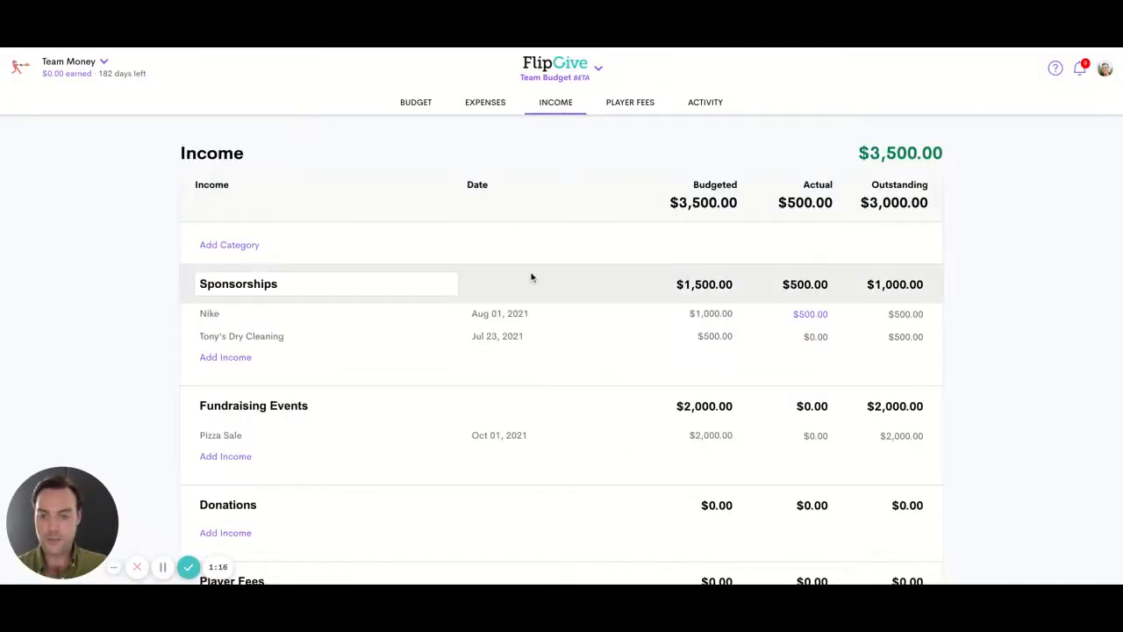
pyautogui.click(187, 338)
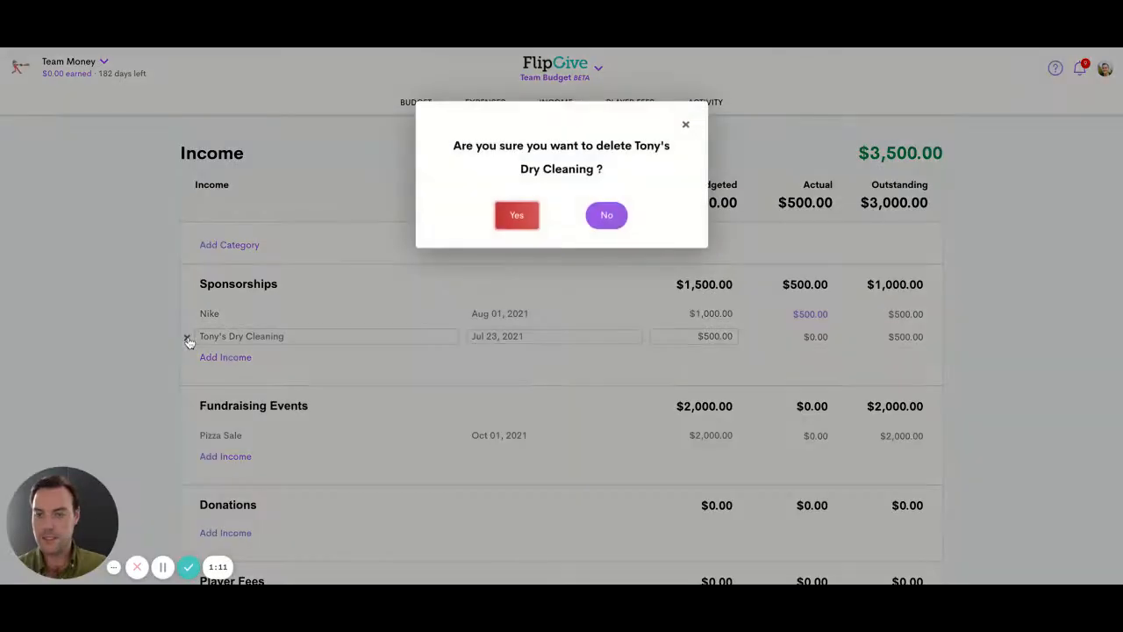
pyautogui.click(524, 218)
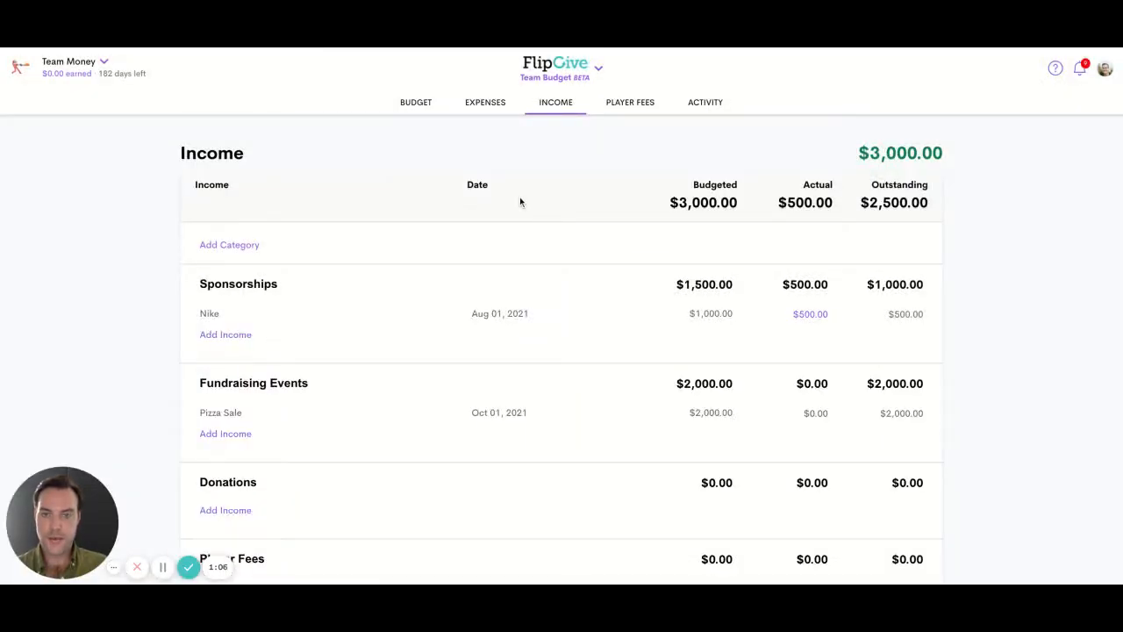
# - Open the team budget overview and examine the expense and income breakdown and the Team Cash Flow chart
pyautogui.click(418, 104)
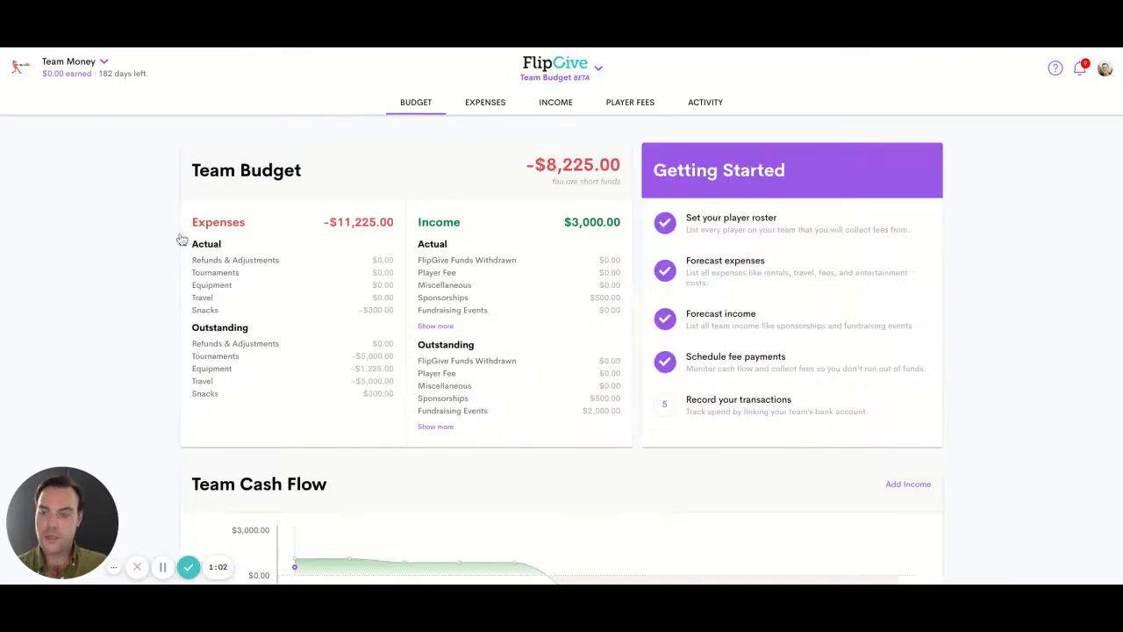
pyautogui.scroll(-1, 157, 342)
pyautogui.scroll(1, 156, 351)
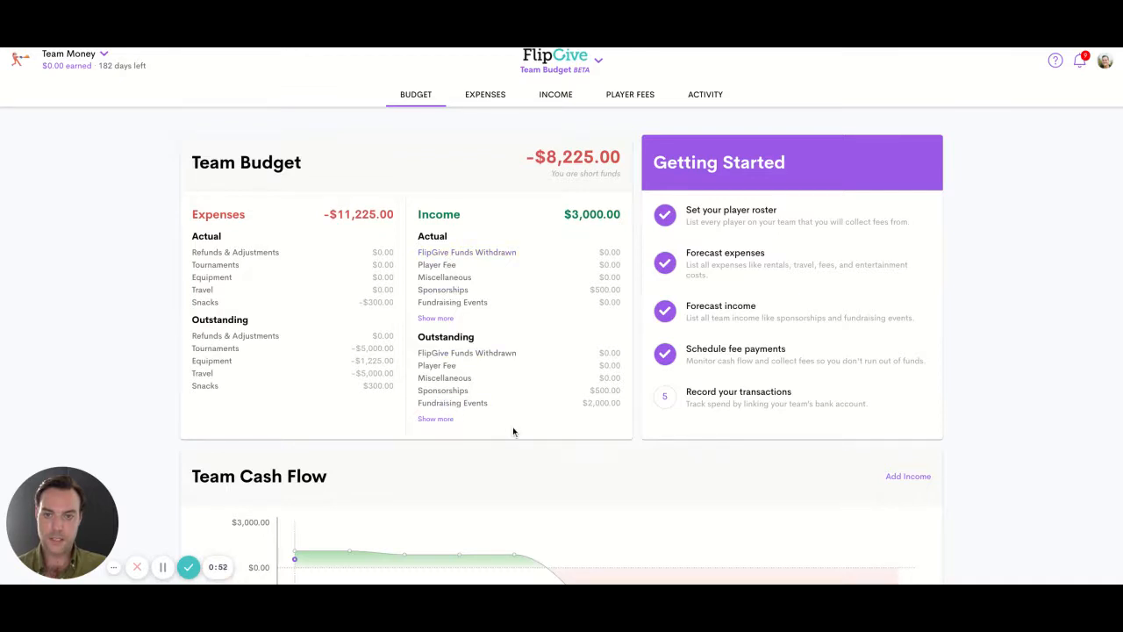
pyautogui.scroll(-2, 513, 426)
pyautogui.scroll(-1, 514, 431)
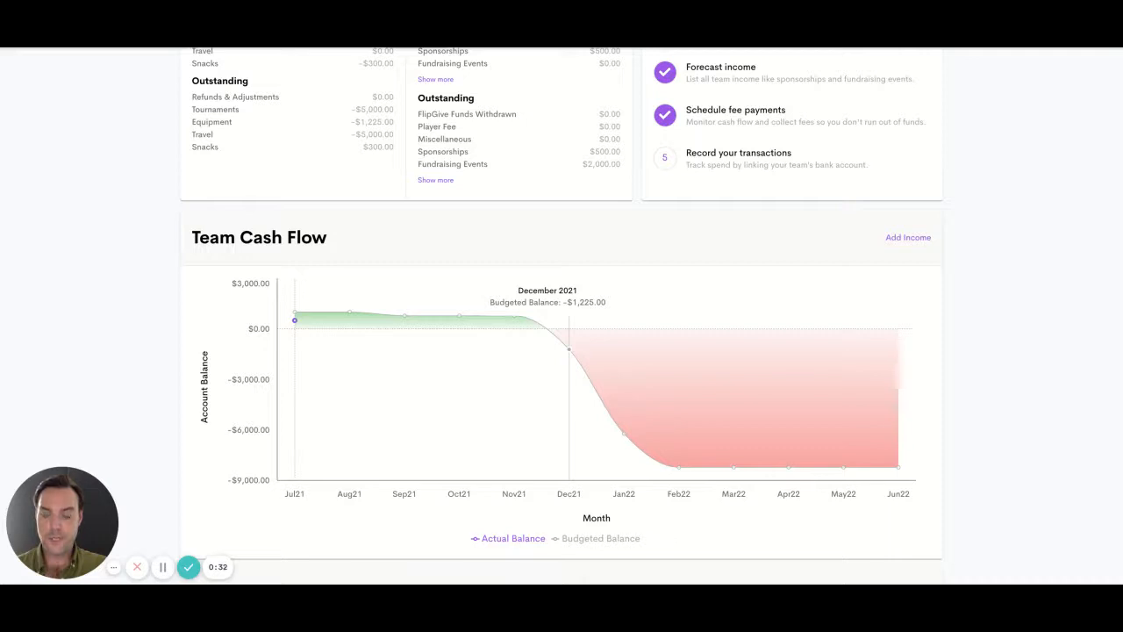
# - Go from the cash flow chart to adding income and open the player fees page from the Player Fees category
pyautogui.click(917, 239)
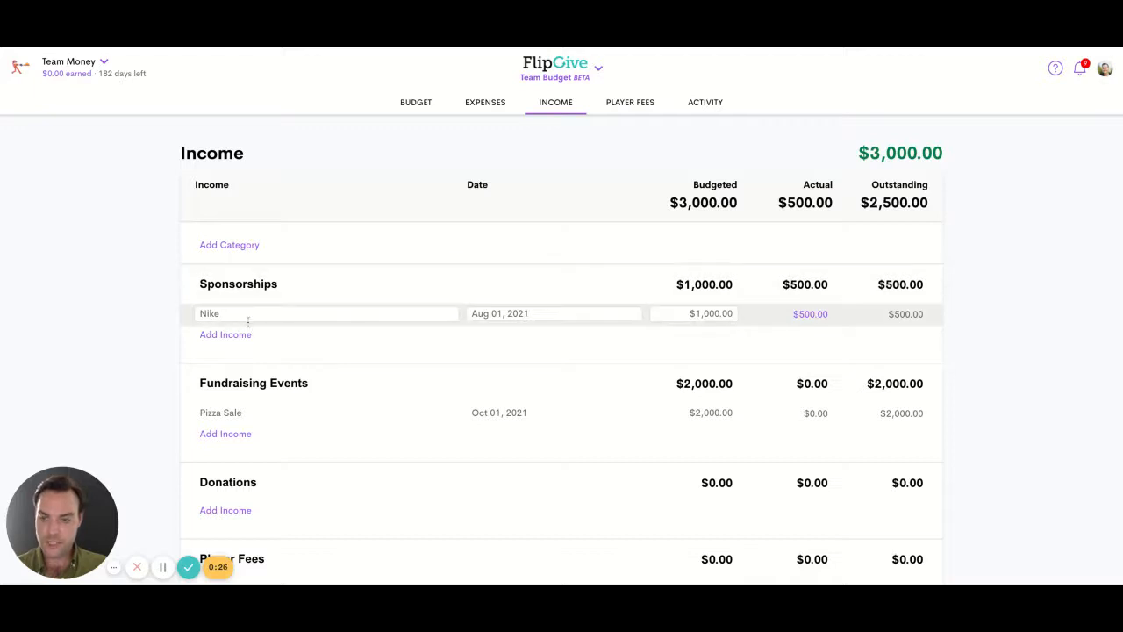
pyautogui.scroll(-2, 249, 322)
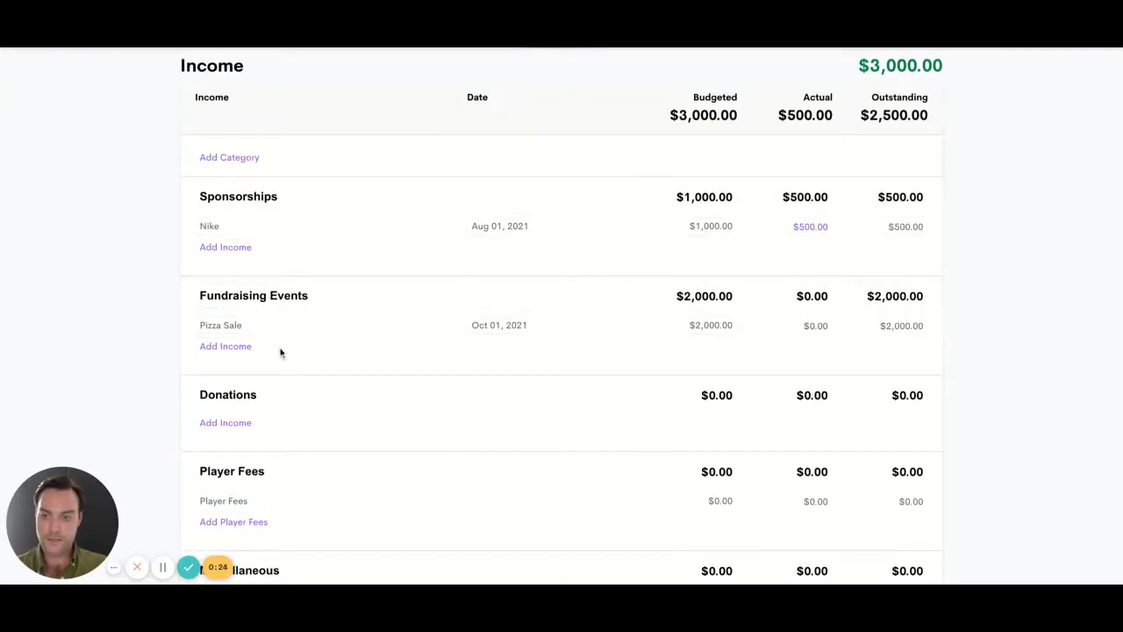
pyautogui.scroll(-3, 276, 384)
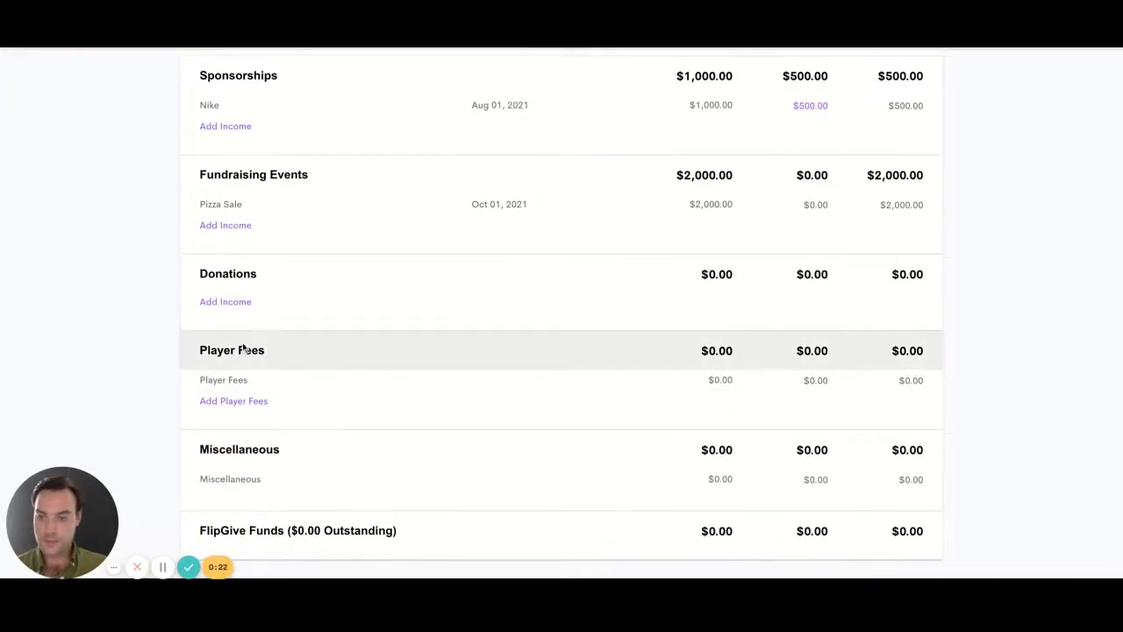
pyautogui.click(236, 402)
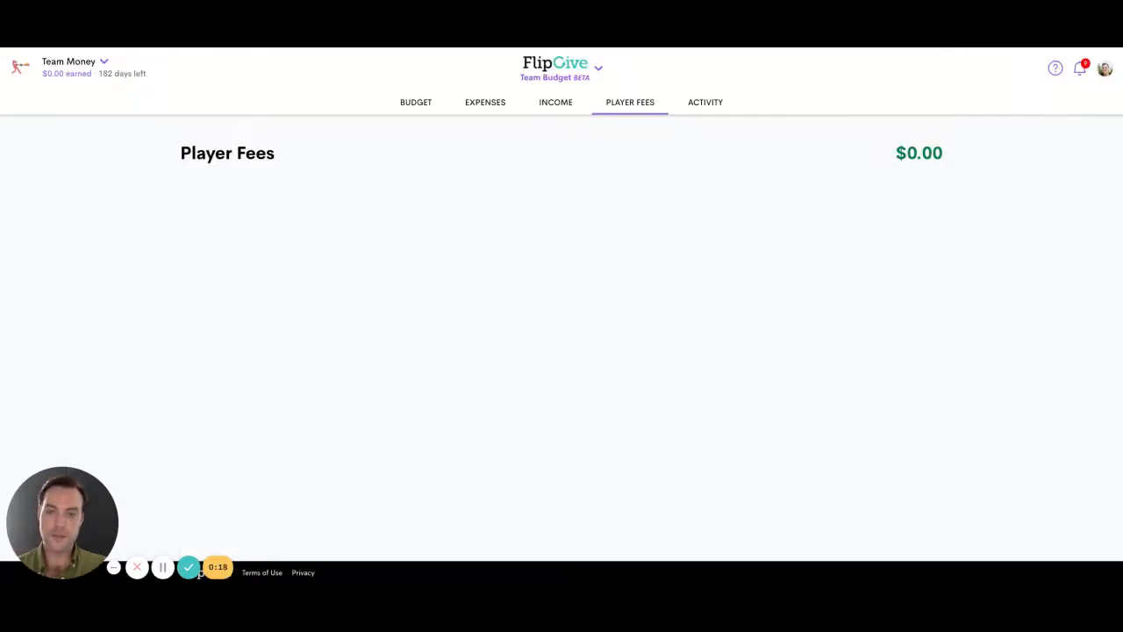